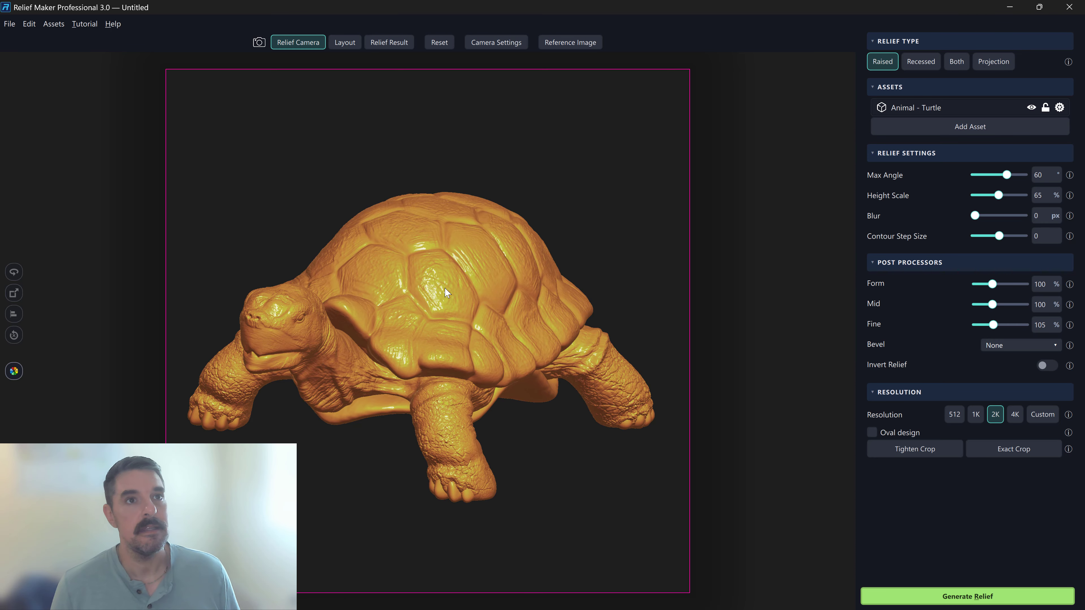
Step: Show the relief result, set Max Angle to 89° and regenerate the turtle relief
left_click(388, 43)
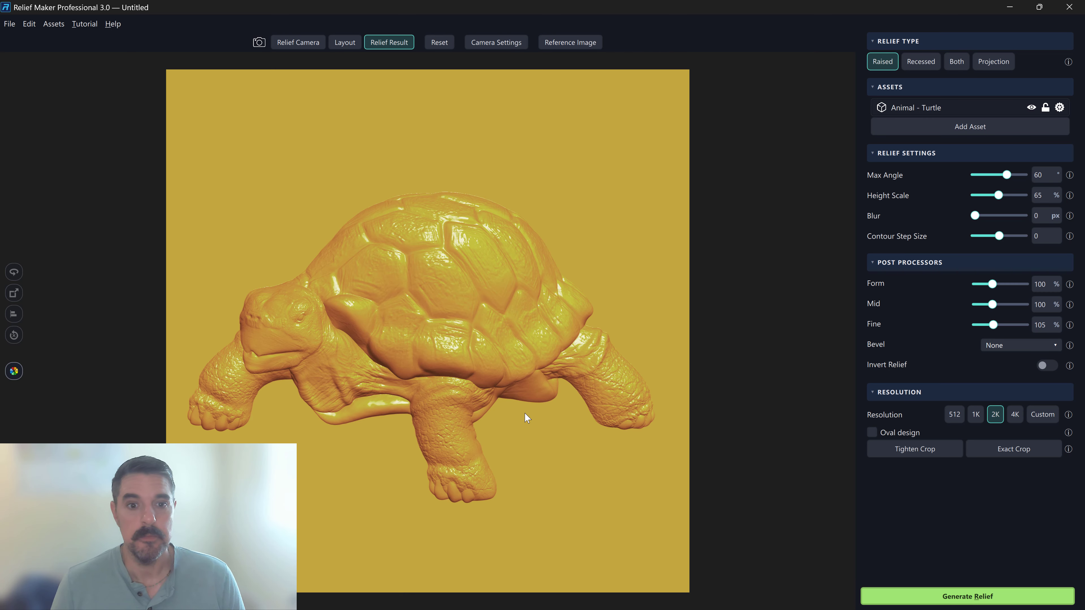
left_click_drag(526, 418, 487, 380)
left_click_drag(1007, 175, 1025, 175)
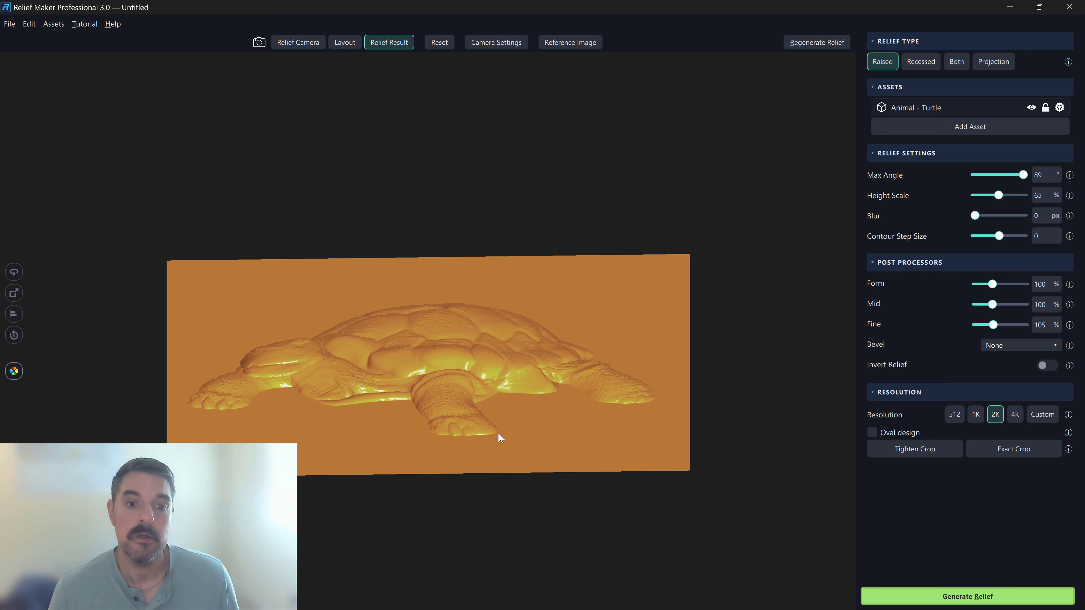
left_click(996, 596)
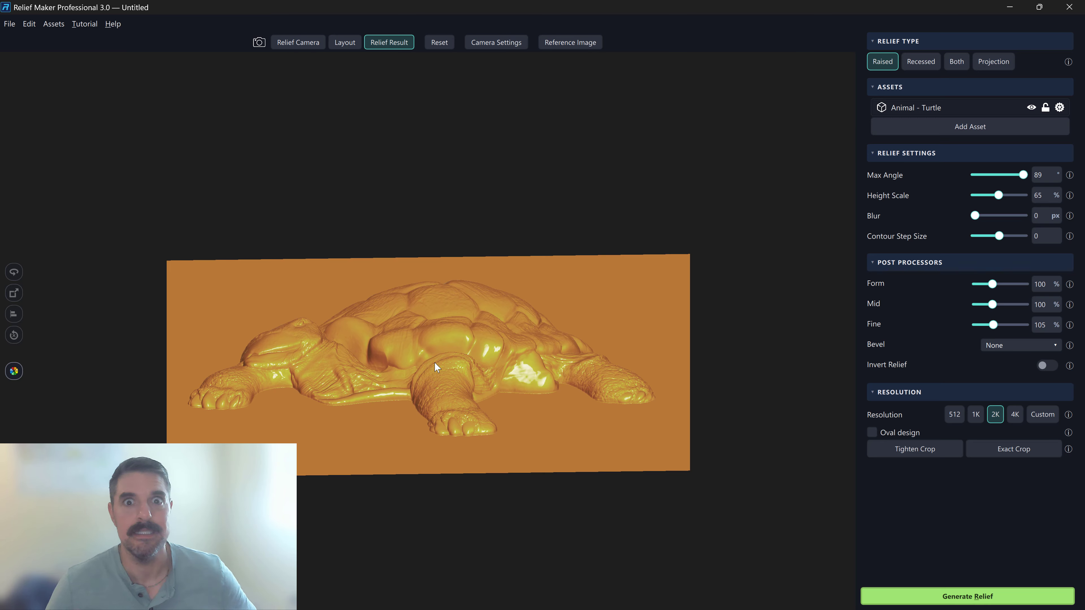
Step: Lower Max Angle to 18° and regenerate the turtle relief
left_click(1010, 176)
left_click_drag(1010, 176, 984, 178)
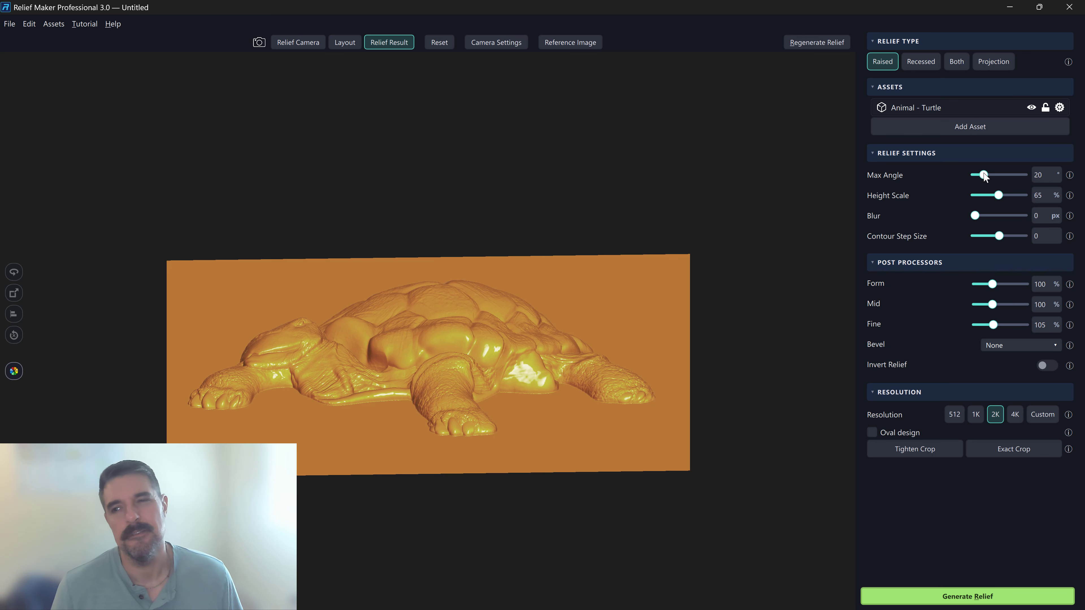
mouse_move(983, 177)
left_mouse_down()
mouse_move(993, 178)
mouse_move(983, 178)
left_mouse_up()
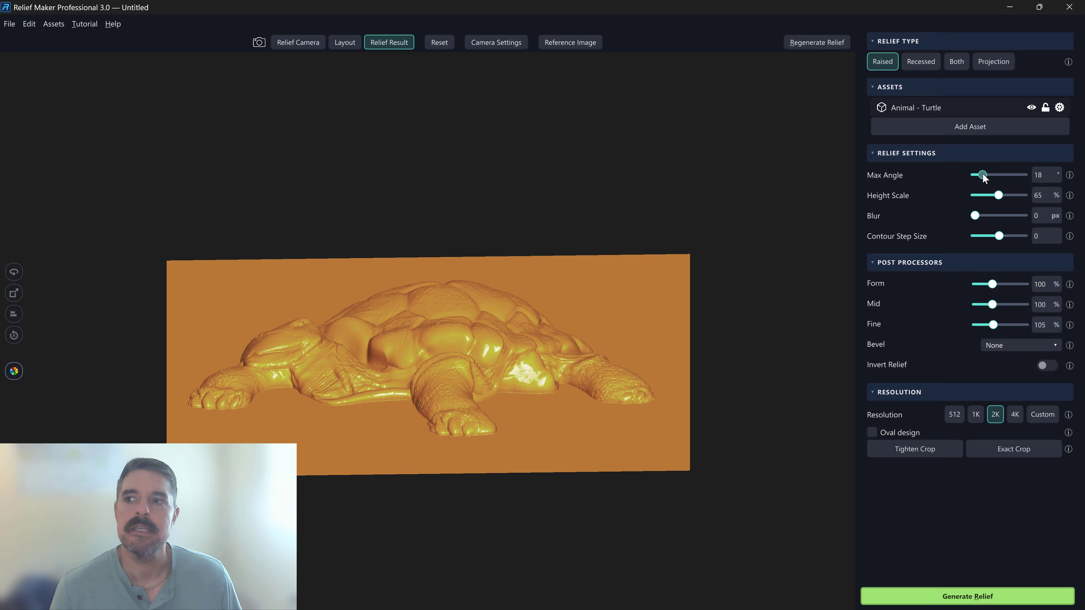
left_click(967, 597)
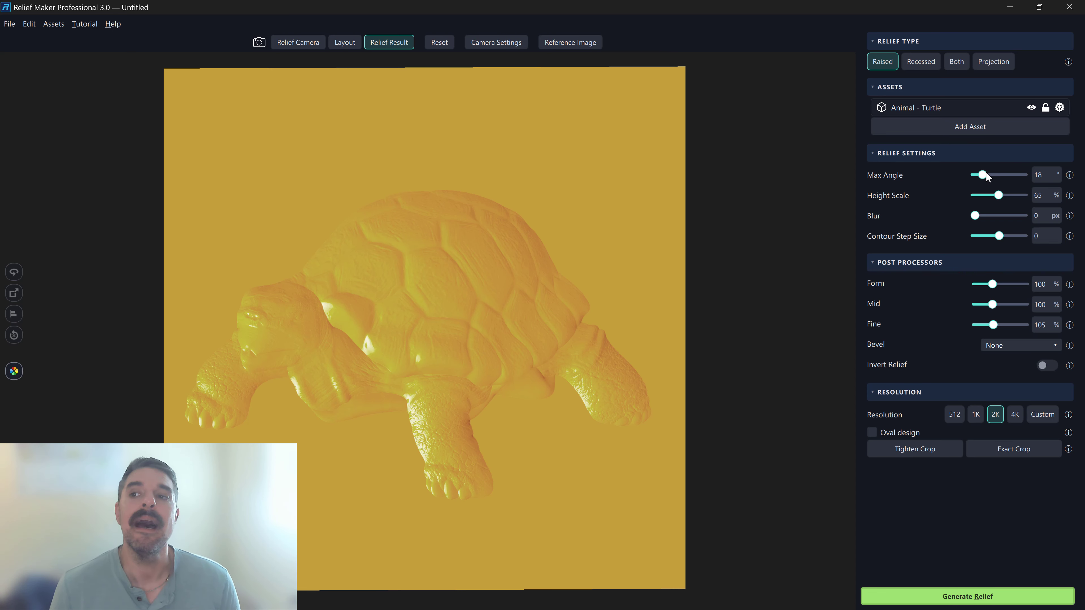
Step: Raise Height Scale to 1000% and regenerate the relief
left_click_drag(998, 196, 1037, 198)
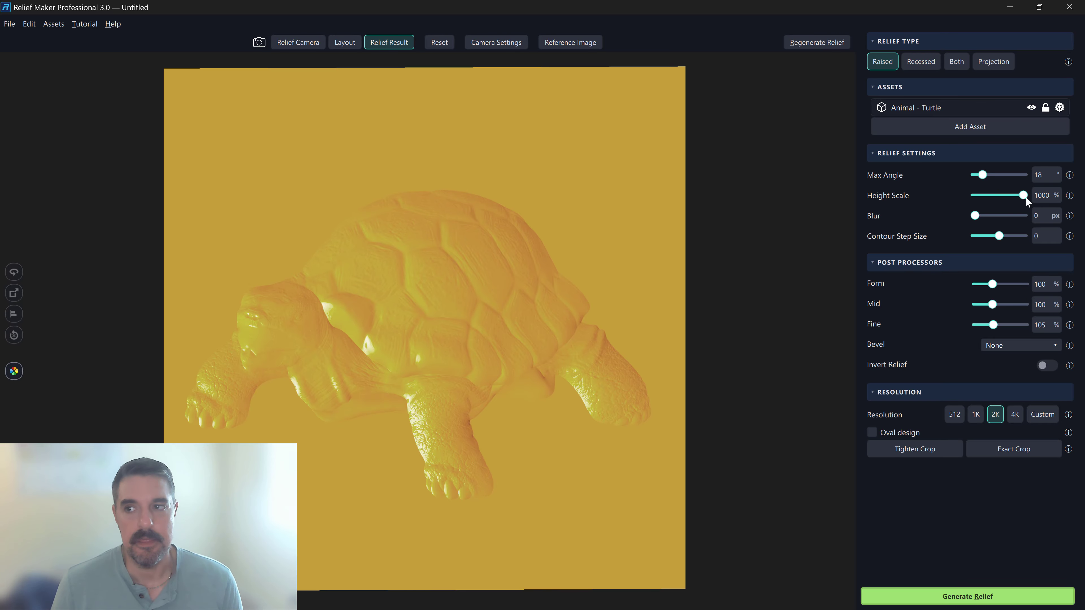
mouse_move(537, 390)
left_mouse_down()
mouse_move(521, 295)
mouse_move(569, 223)
left_mouse_up()
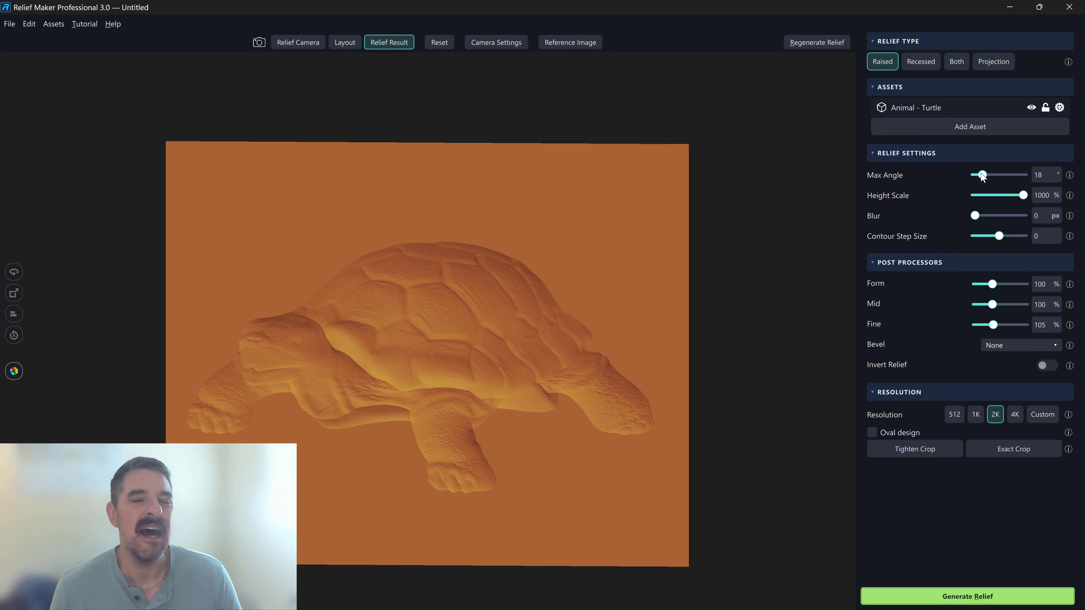
left_click(982, 596)
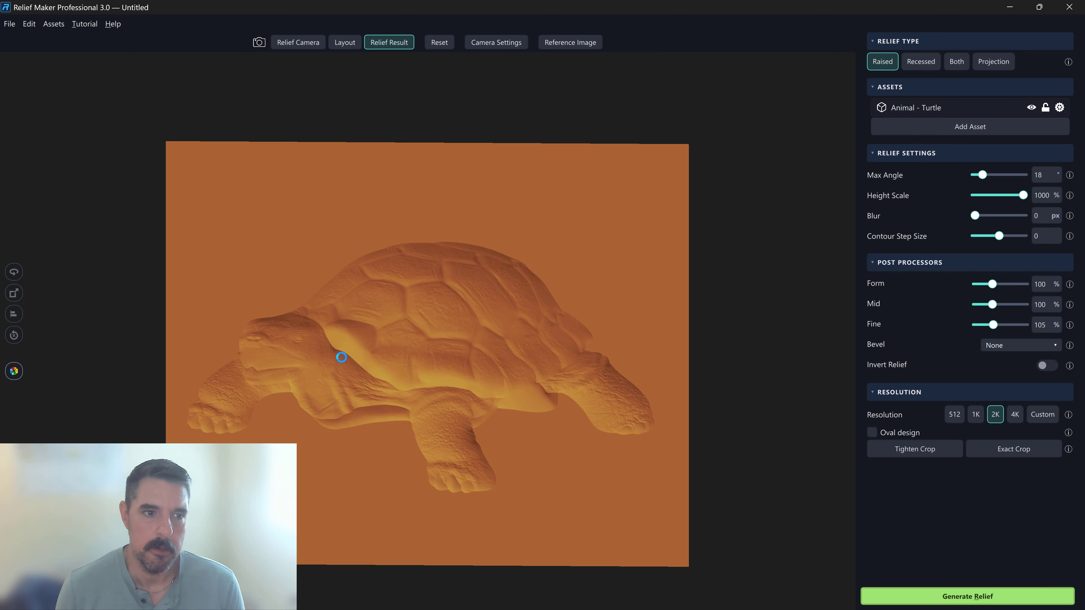
Step: Set Height Scale to 71% and Max Angle to 71°, and regenerate the relief
left_click(1004, 196)
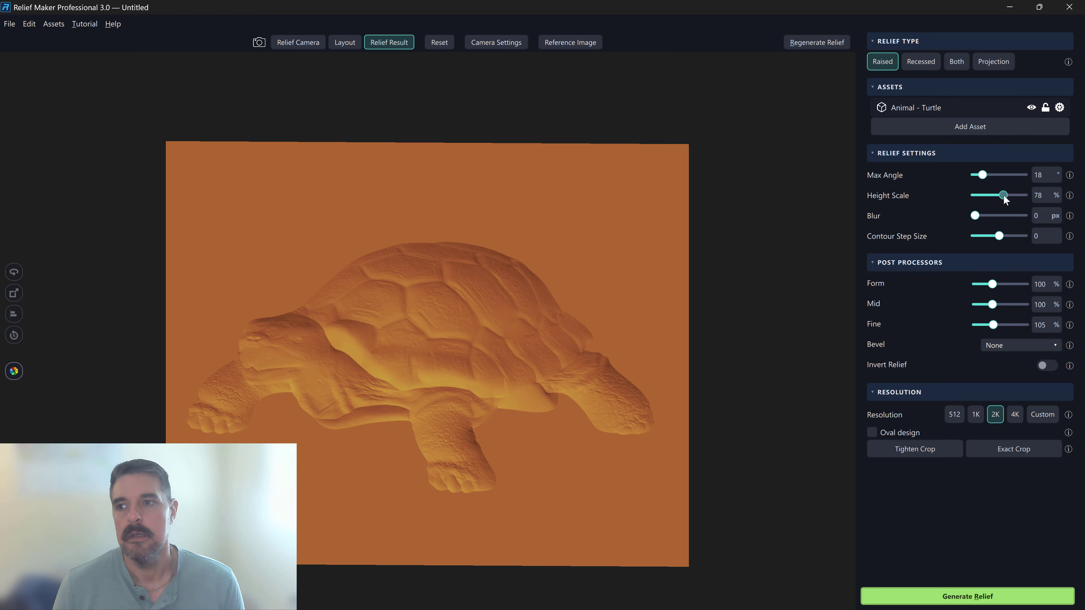
left_click_drag(1004, 197, 1015, 176)
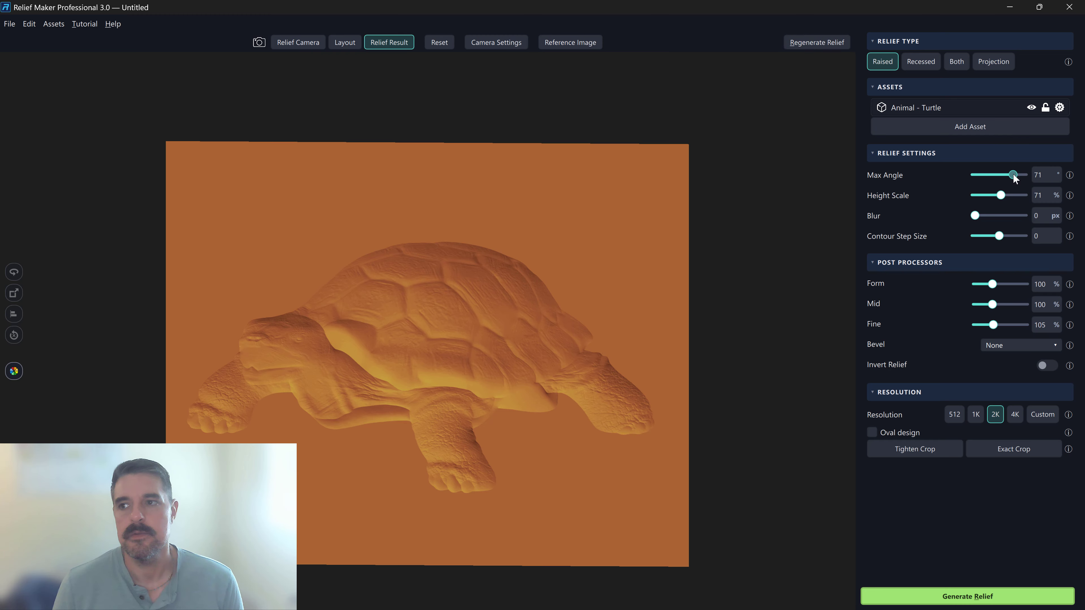
left_click(1006, 602)
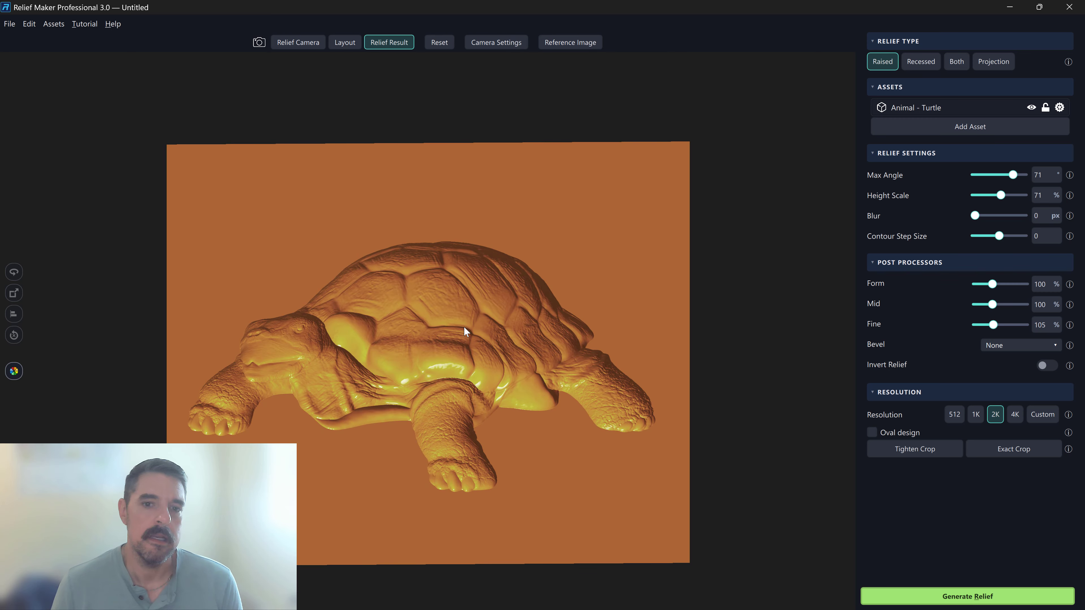
Step: Regenerate the turtle with Height Scale at 1000% and inspect its depth from a tilted view
left_click_drag(1000, 195, 1028, 196)
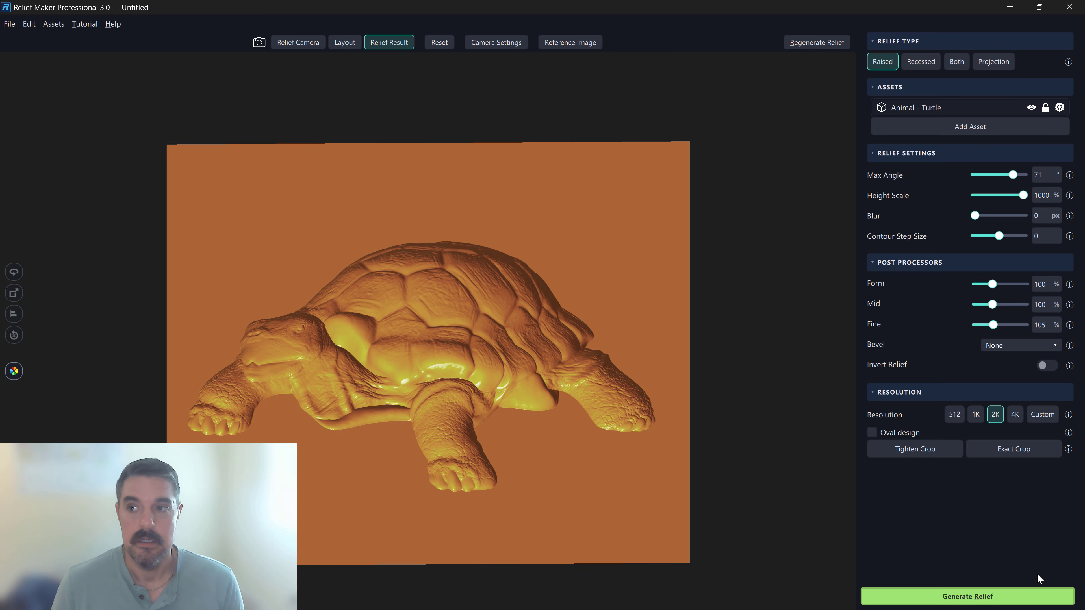
left_click(1018, 601)
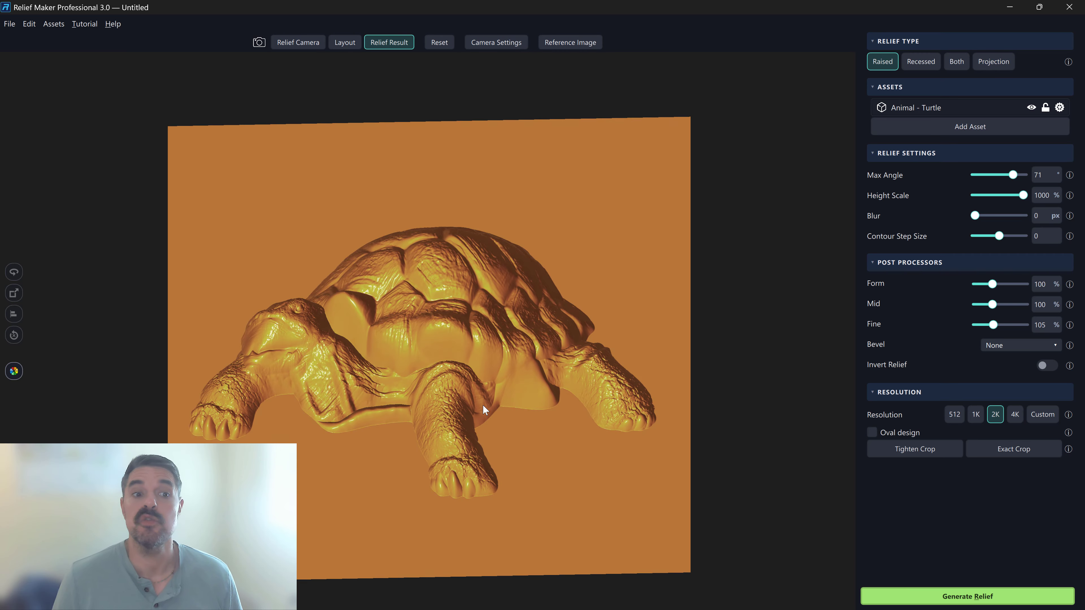
left_click_drag(484, 409, 490, 299)
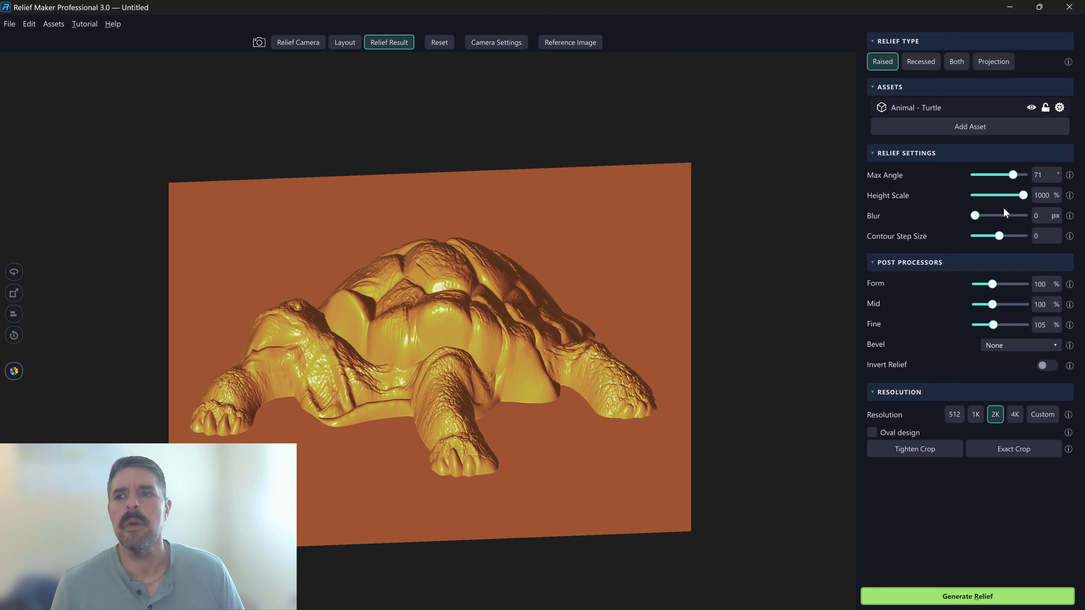
Step: Set Max Angle to 30° and Height Scale to 65%, and regenerate the relief
left_click_drag(1027, 194, 1002, 194)
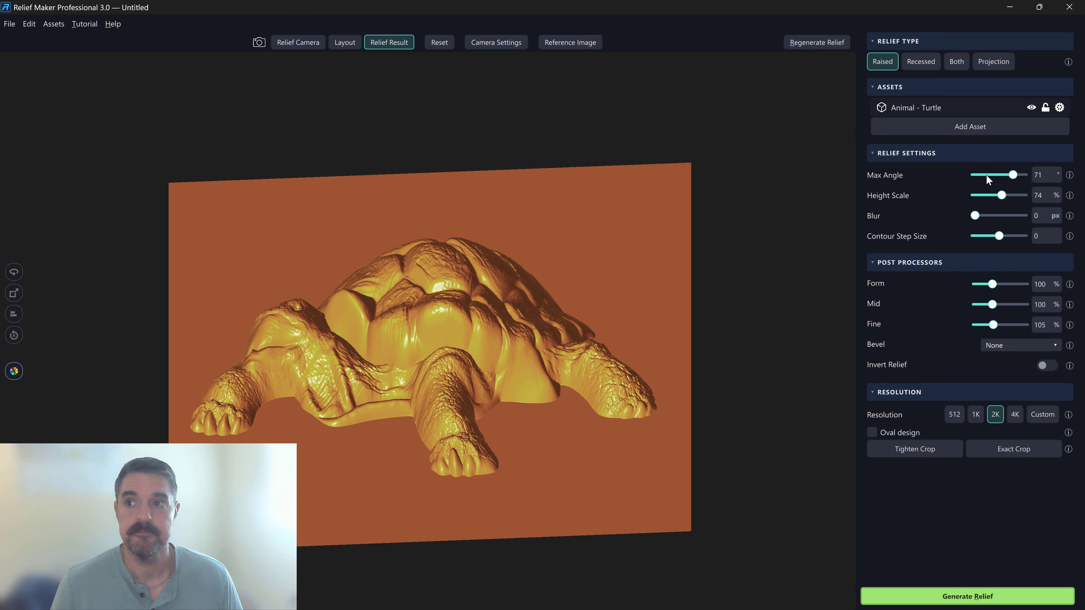
left_click_drag(987, 176, 989, 175)
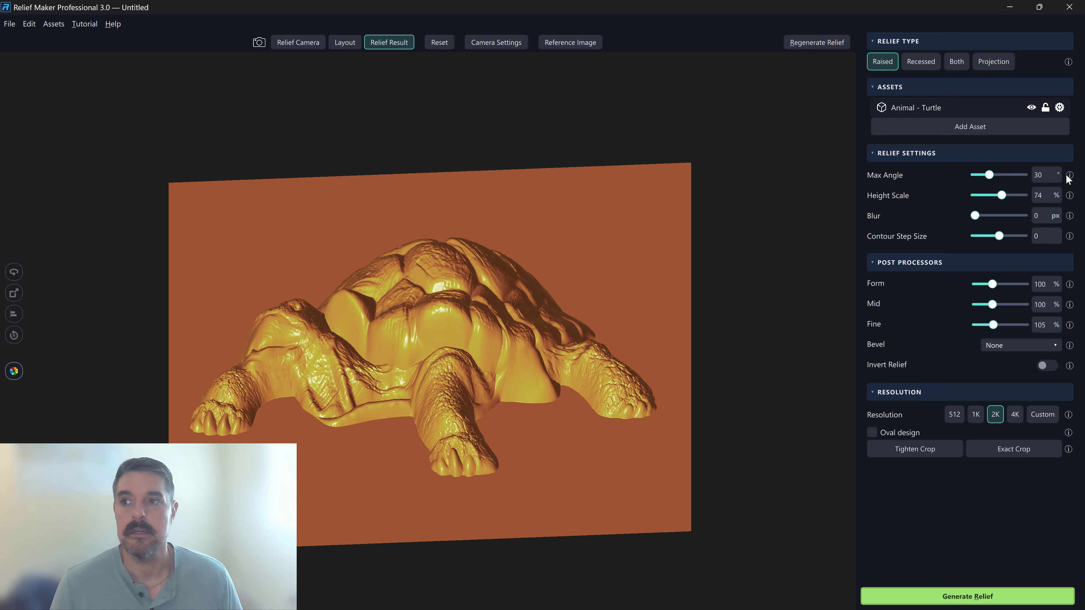
double_click(1049, 196)
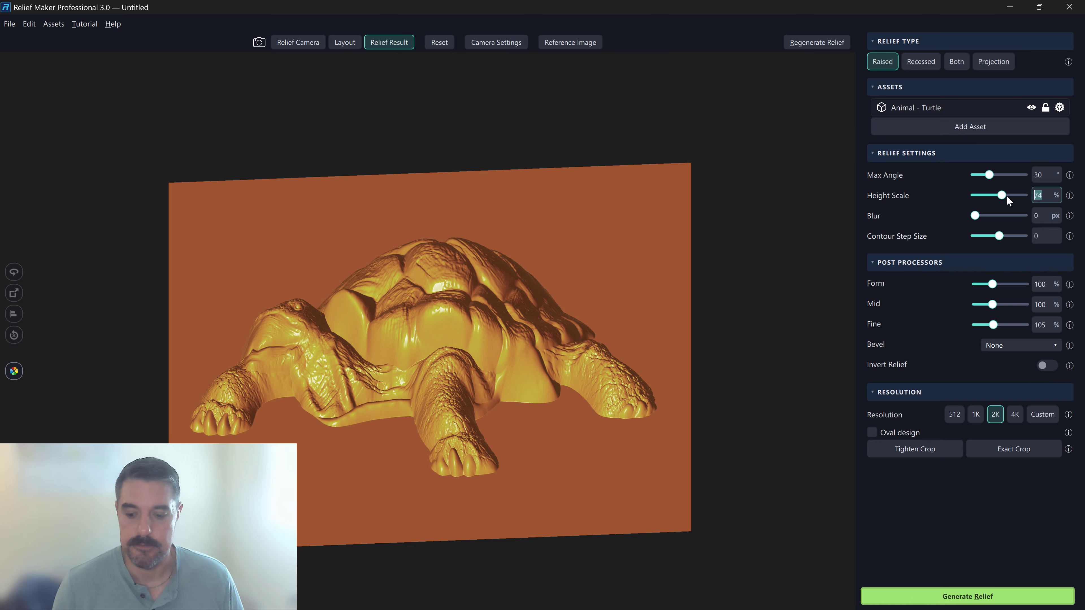
type("65")
left_click(1044, 177)
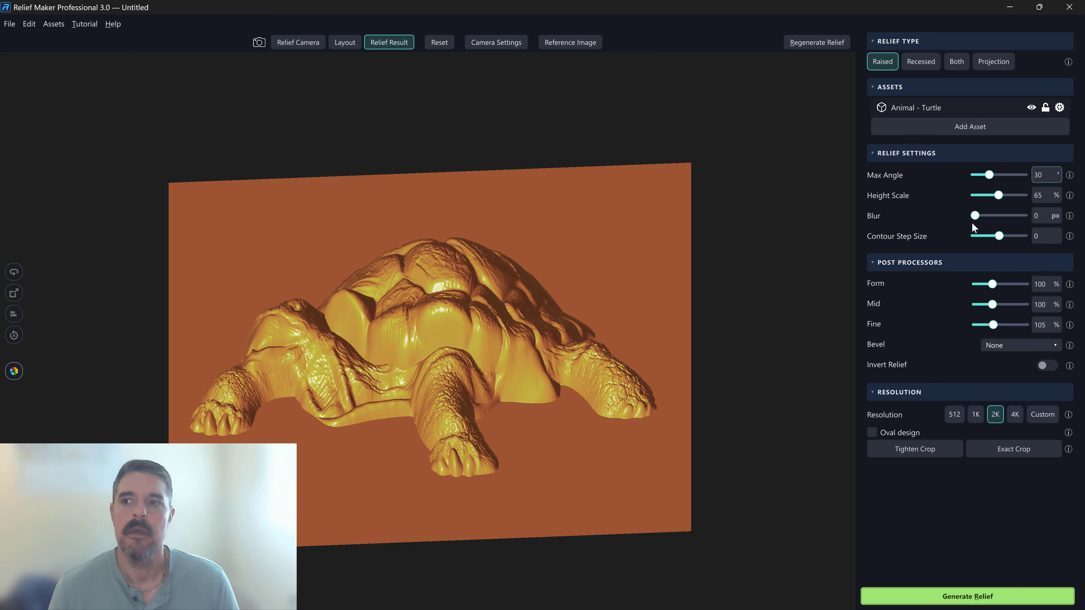
left_click_drag(492, 376, 480, 467)
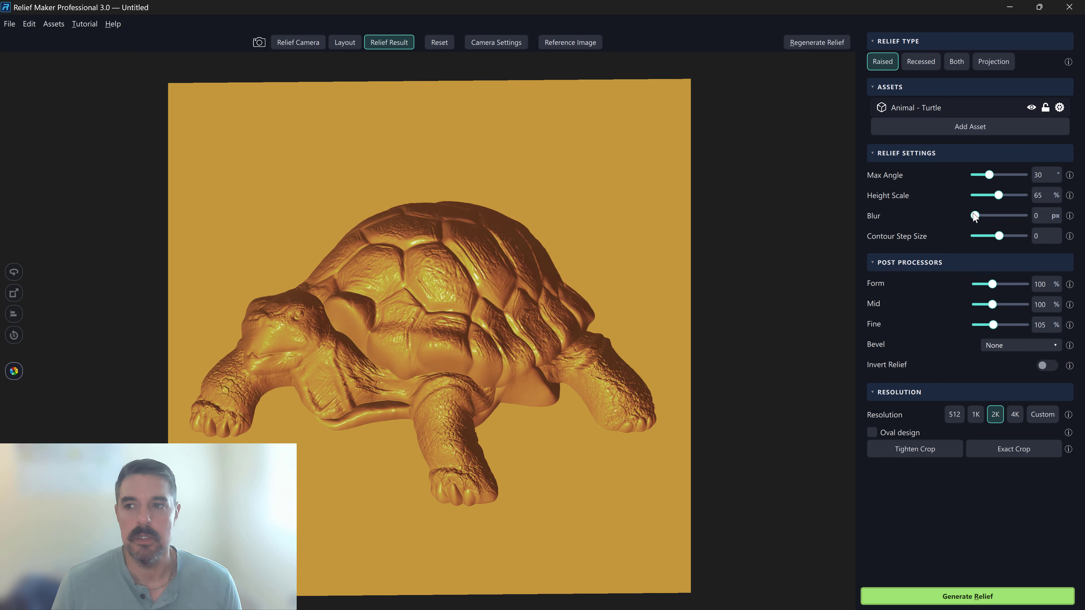
left_click(970, 600)
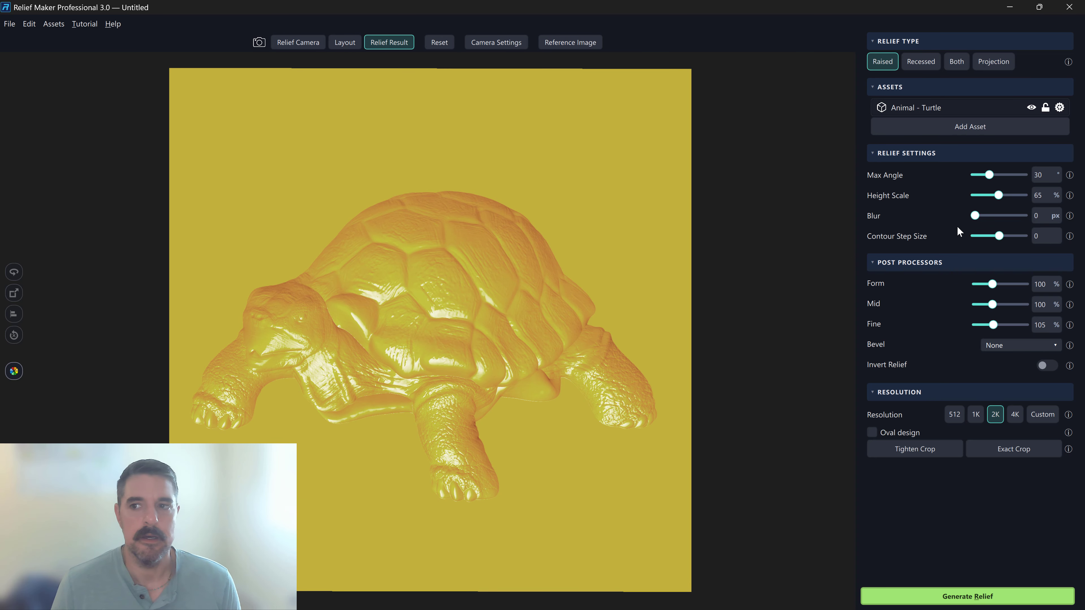
Step: Try the relief with Blur at 10 px and again at 2.8 px, regenerating for each value
left_click(1018, 216)
left_click(966, 596)
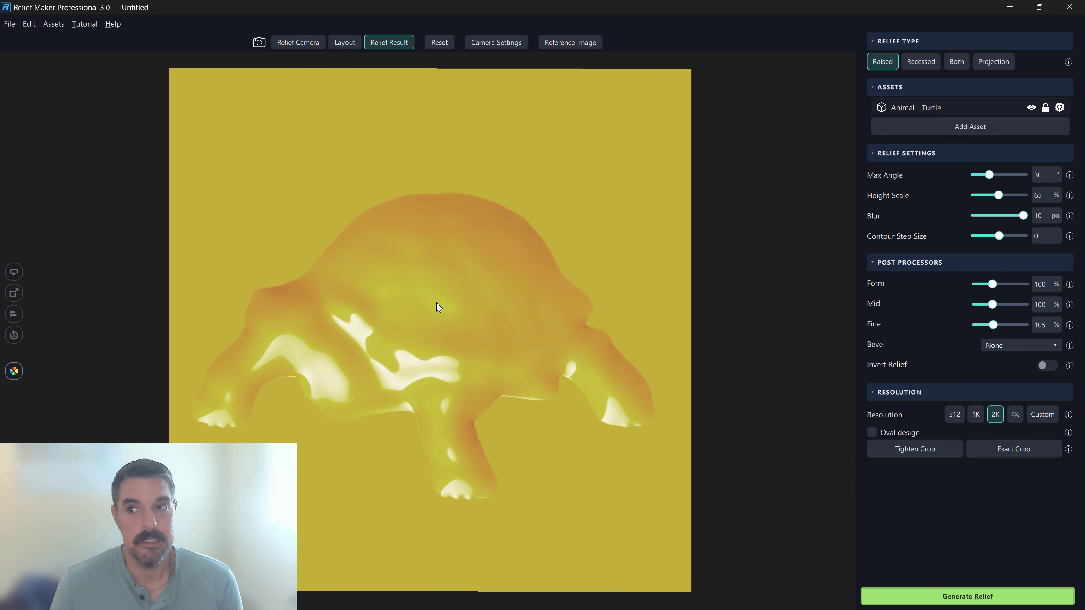
left_click_drag(1023, 215, 992, 218)
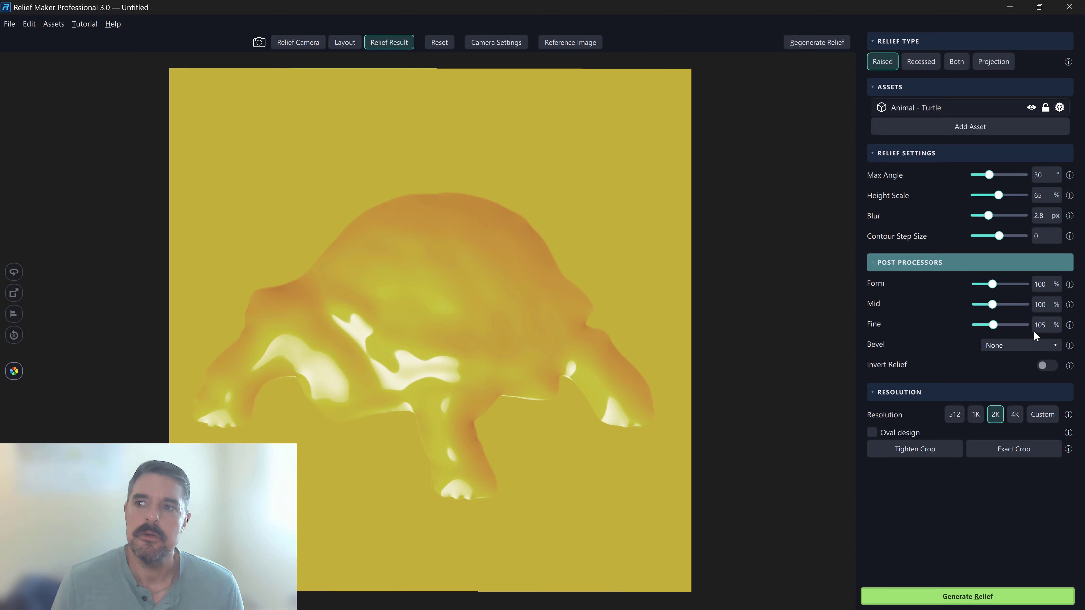
left_click(1008, 599)
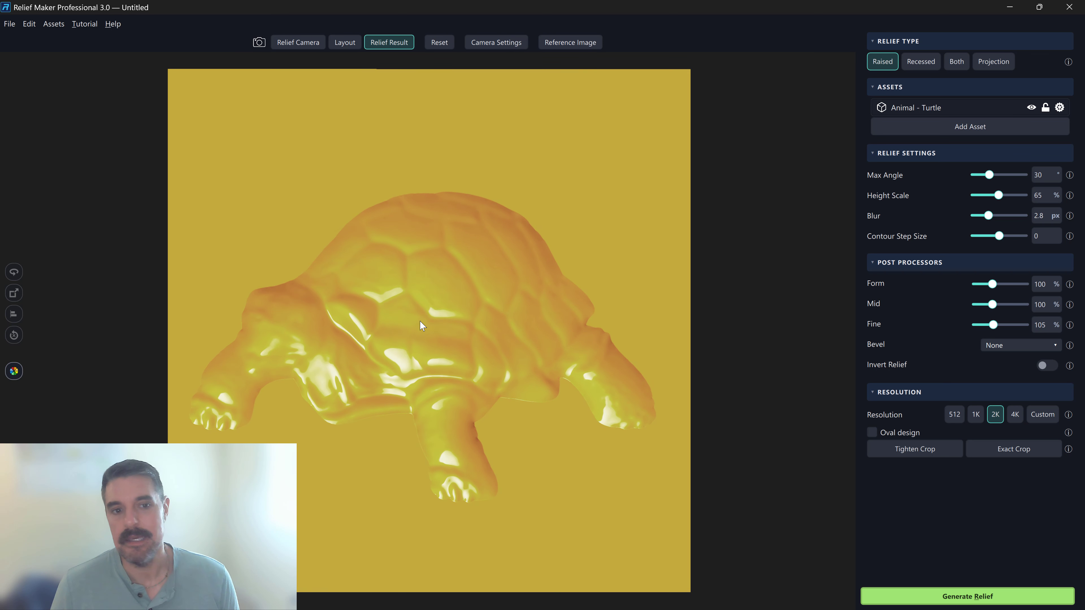
Step: Set Blur to 0.6 px, regenerate the relief and inspect the turtle's surface
left_click_drag(988, 215, 978, 217)
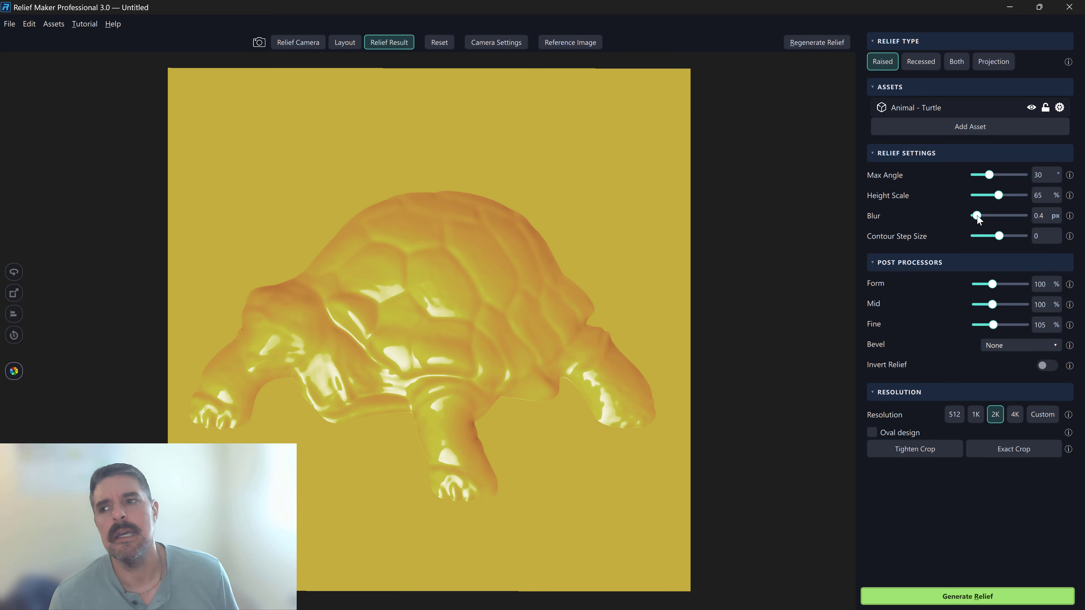
left_click(984, 596)
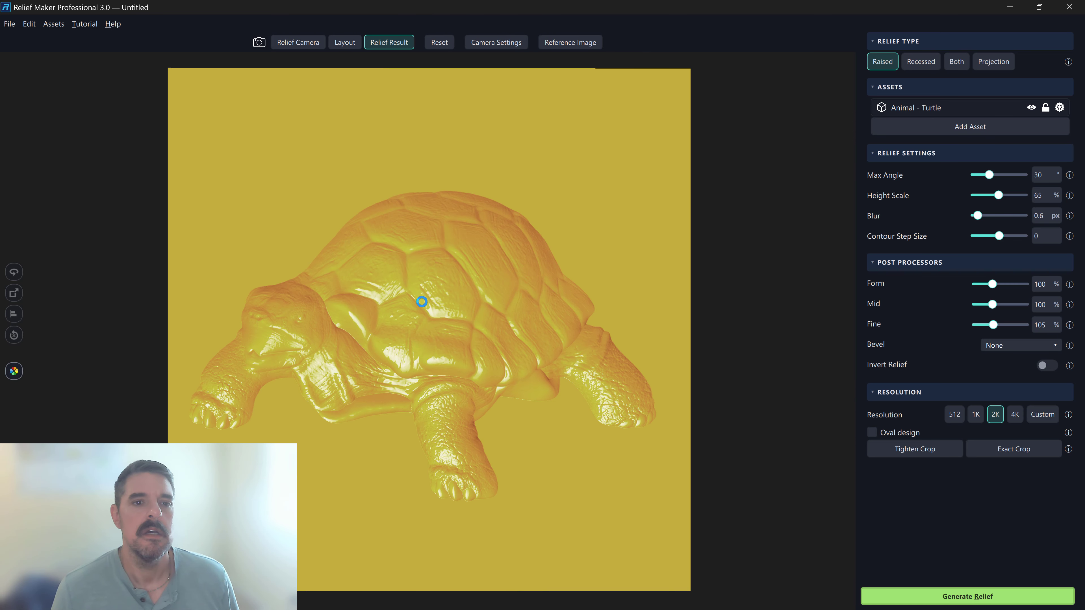
left_click_drag(429, 404, 401, 351)
mouse_move(383, 314)
left_mouse_down()
mouse_move(398, 298)
mouse_move(394, 315)
left_mouse_up()
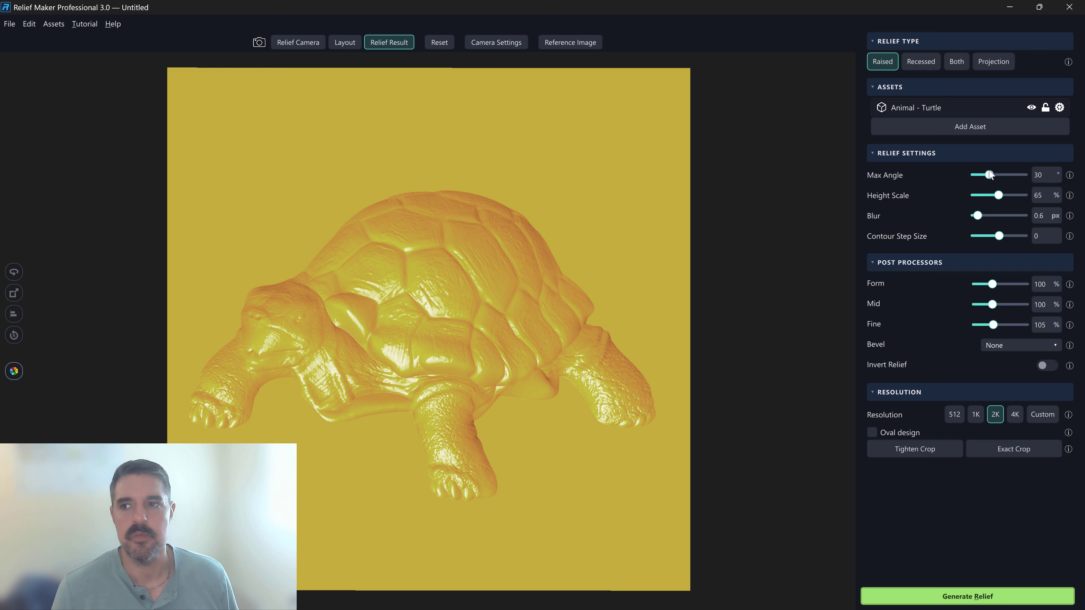
Step: Set Max Angle to 20° and, in the relief camera view, Contour Step Size to 0.46
left_click_drag(989, 176, 984, 177)
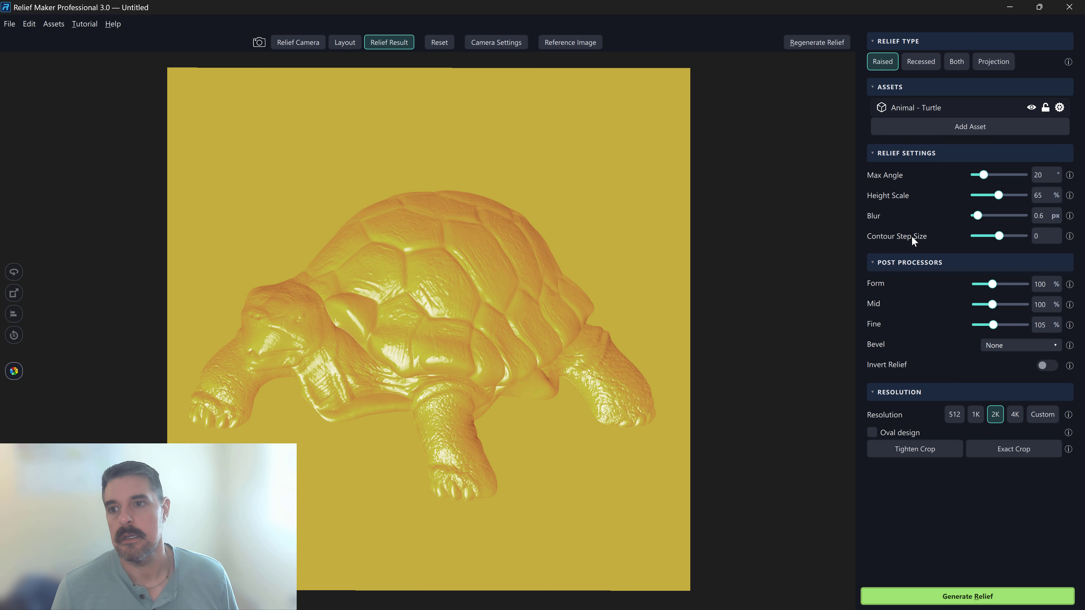
left_click(299, 46)
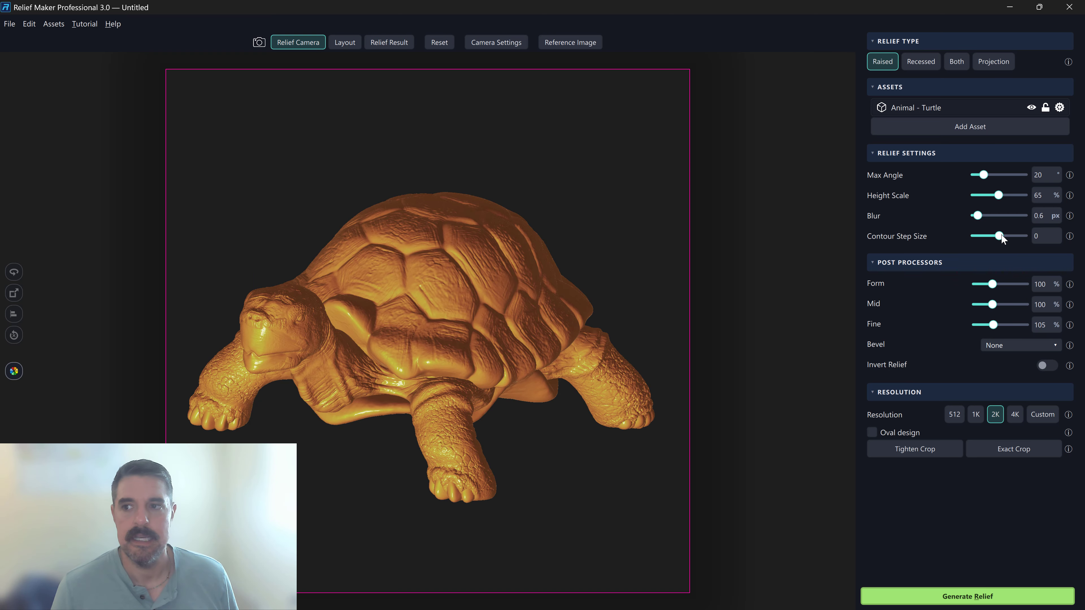
left_click_drag(1001, 235, 1003, 235)
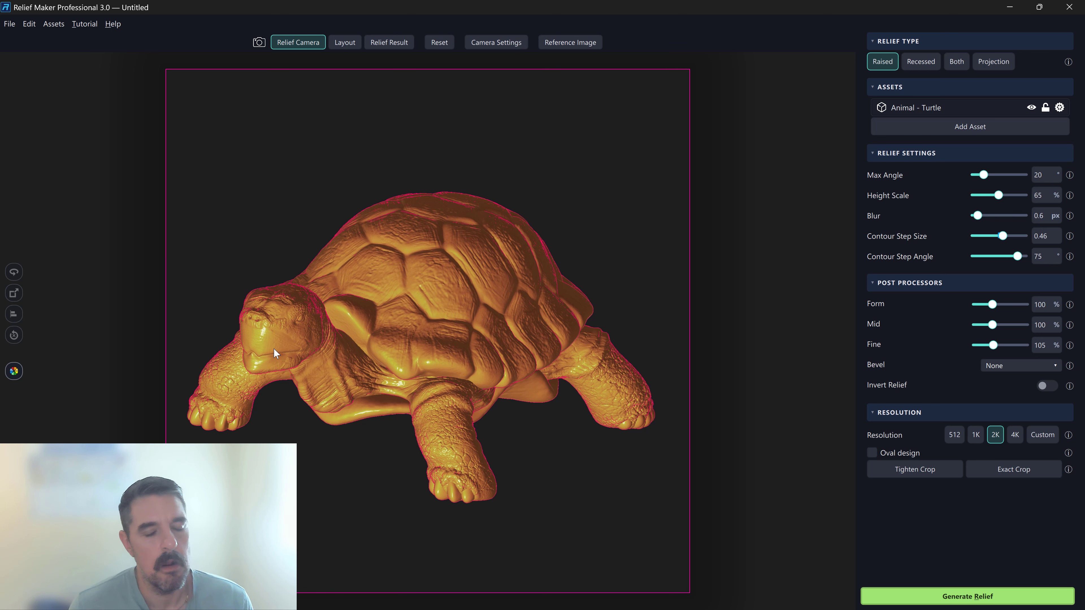
Step: Set Contour Step Size to 0, regenerate the relief and inspect the turtle's head up close
left_click(1043, 236)
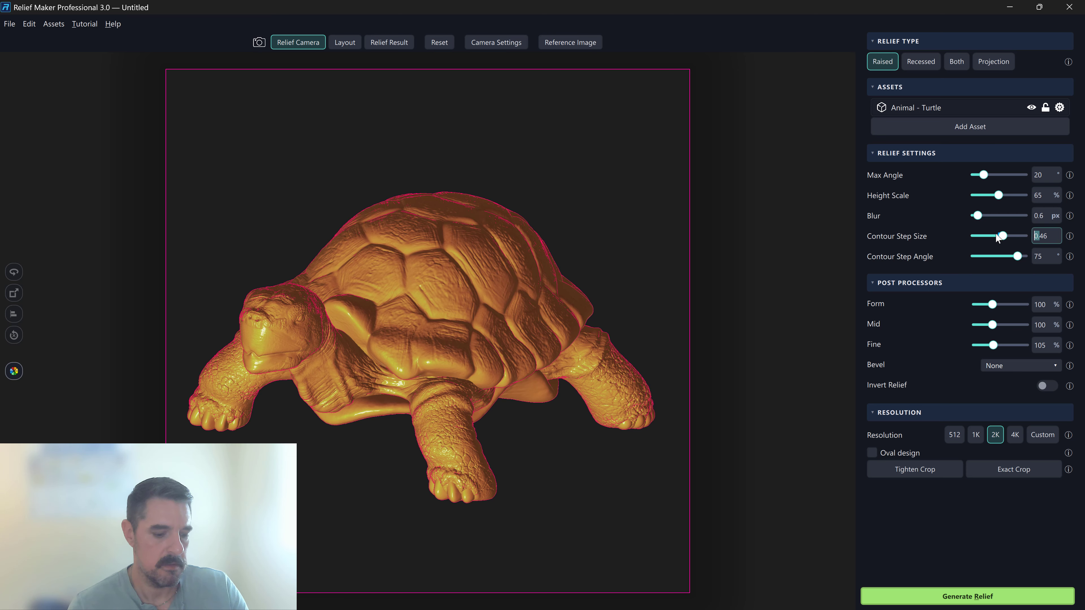
key("ctrl+a")
key("BackSpace")
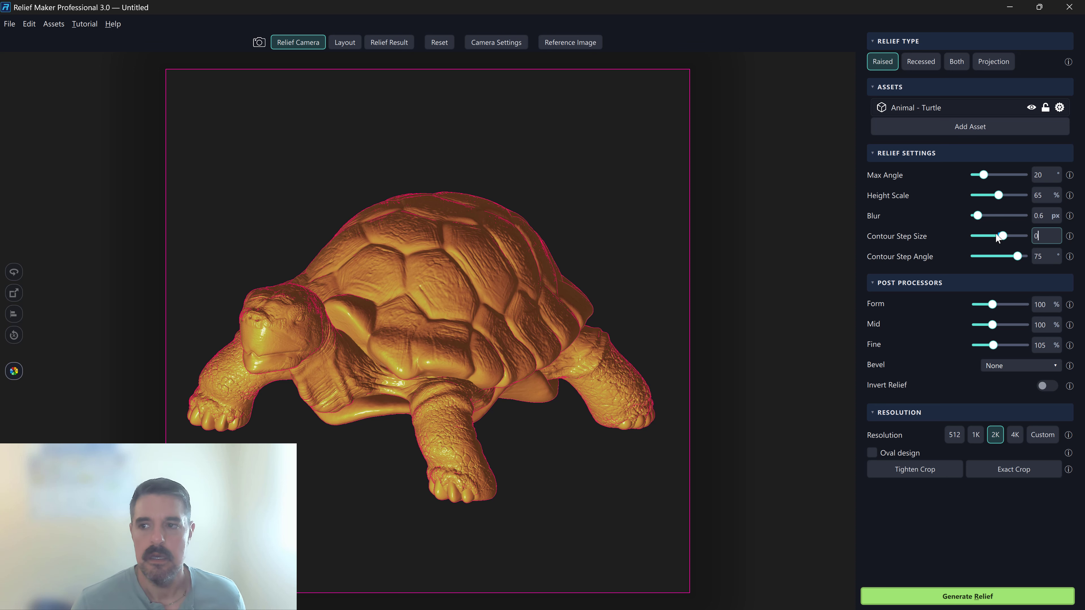
key("Return")
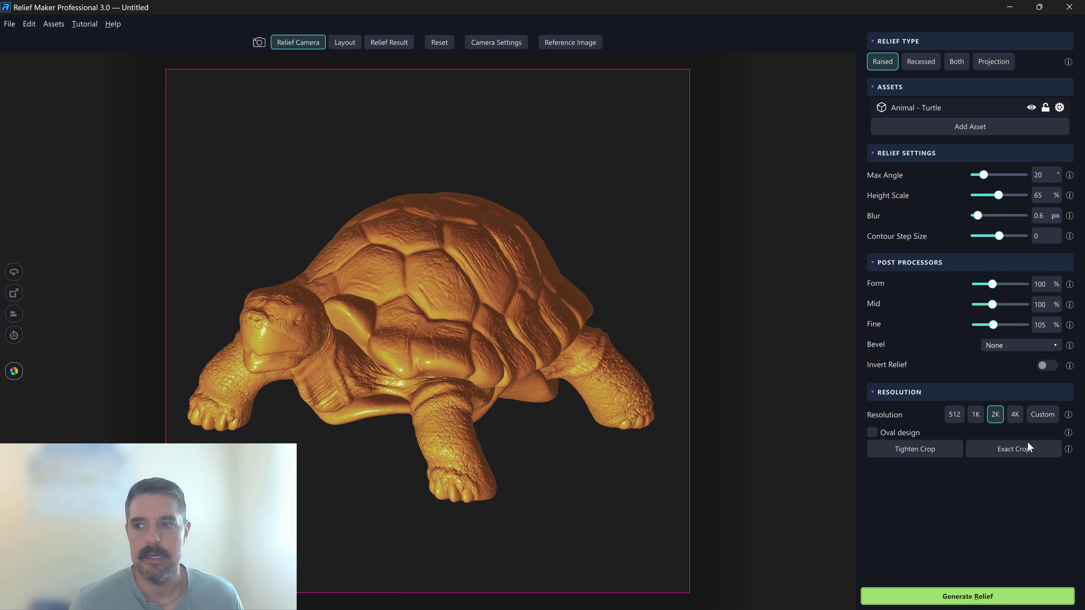
left_click(995, 599)
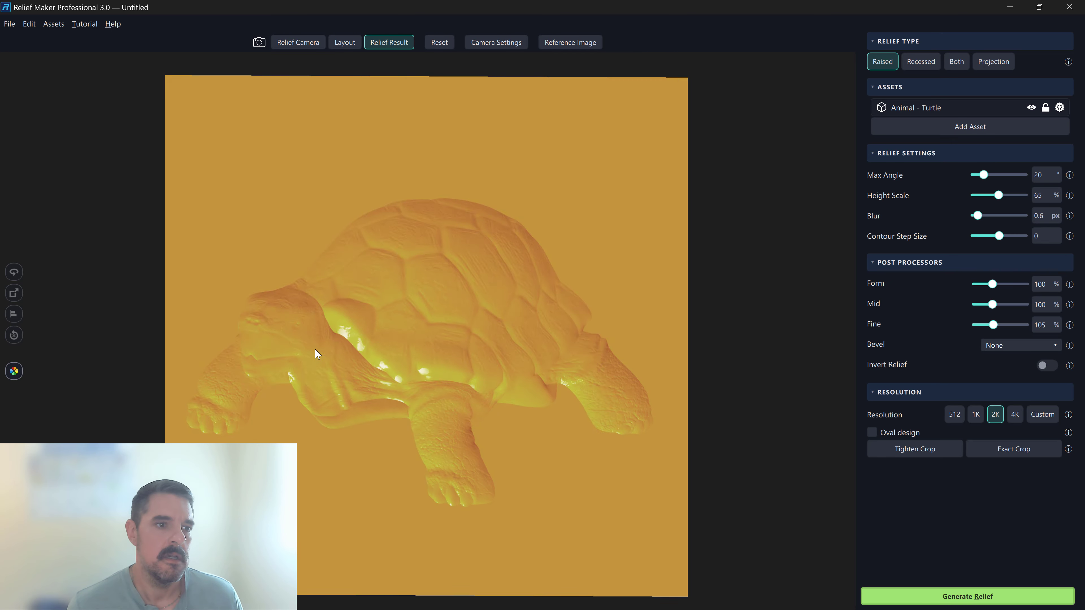
scroll(308, 371, "up", 5)
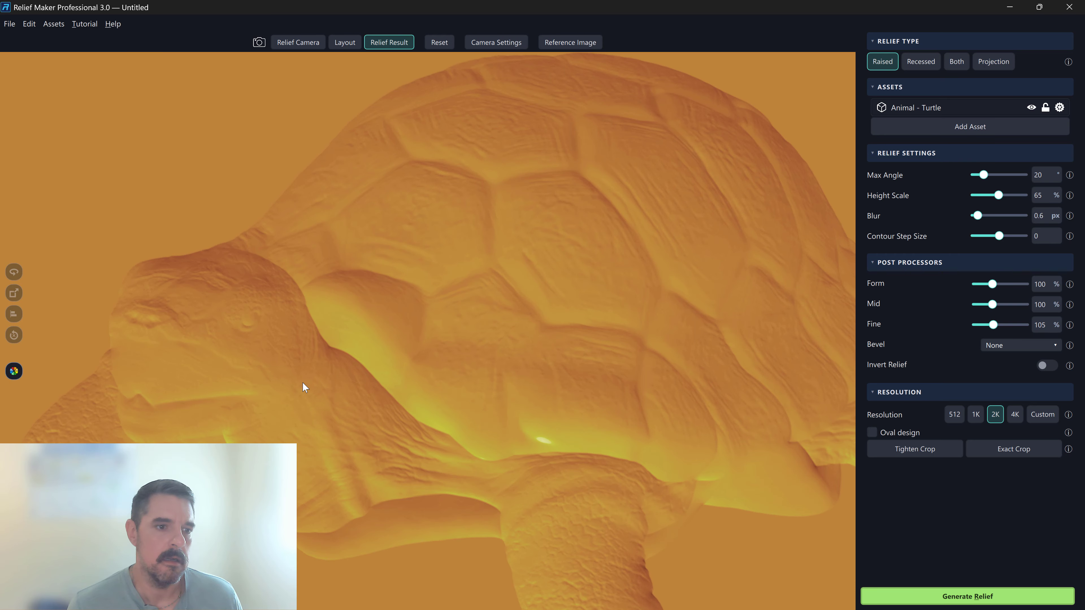
Step: Set Contour Step Size to 0.91, regenerate the relief and inspect the contours around the turtle's head and shell
right_click_drag(303, 383, 383, 381)
mouse_move(337, 364)
left_mouse_down()
mouse_move(320, 415)
mouse_move(323, 464)
mouse_move(324, 424)
left_mouse_up()
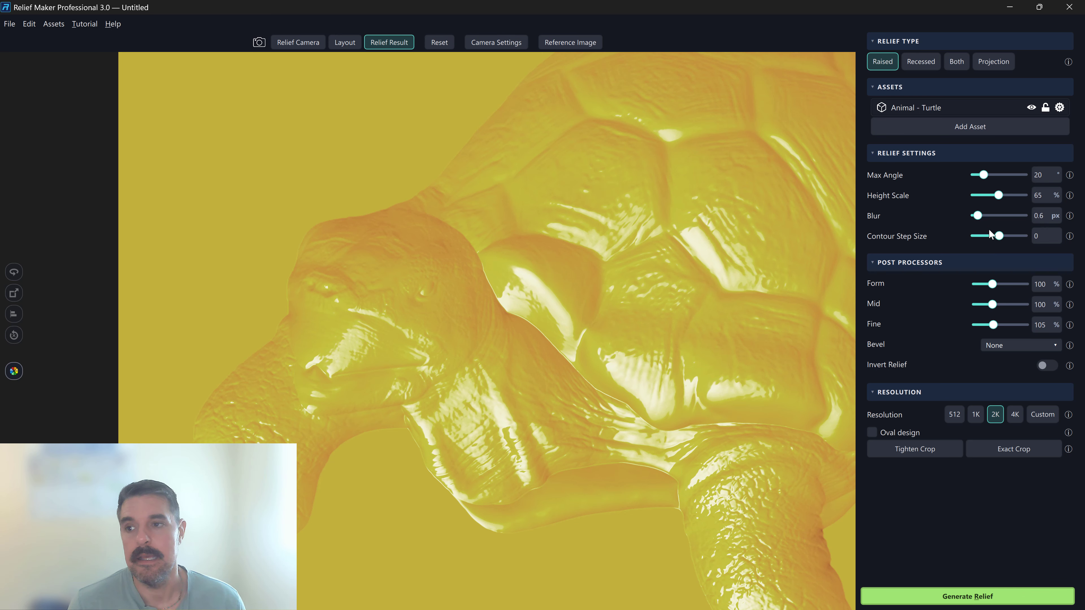
left_click_drag(998, 236, 1006, 240)
left_click(987, 598)
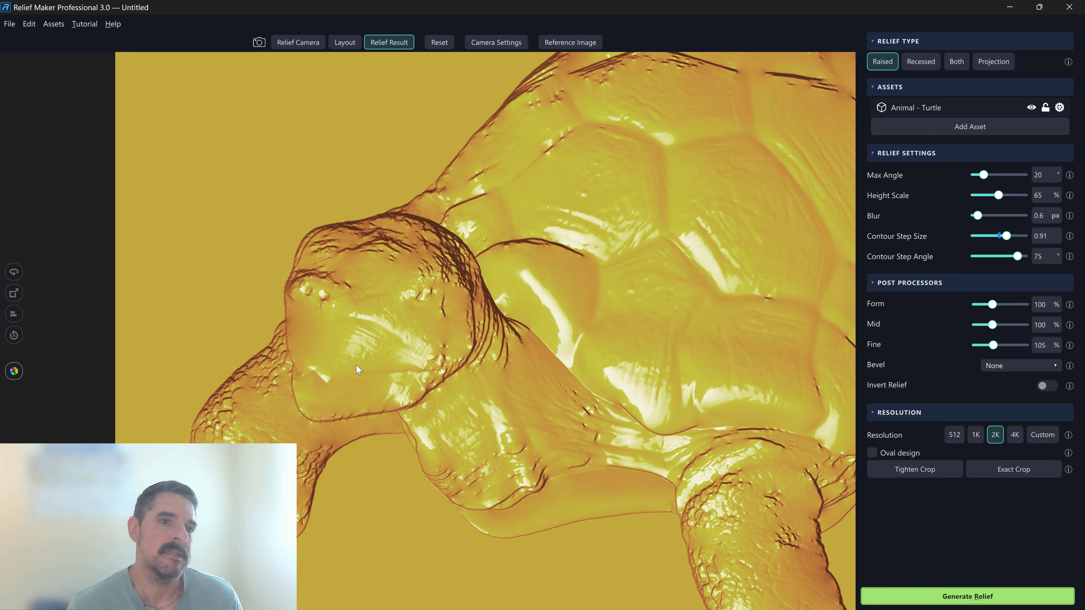
scroll(358, 369, "down", 5)
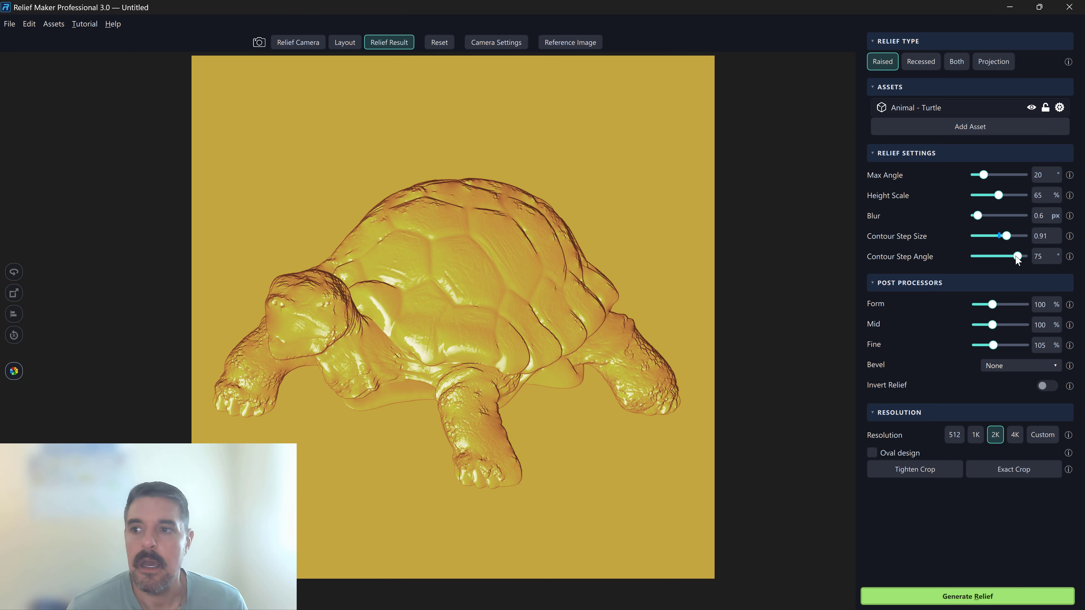
middle_click_drag(299, 302, 391, 383)
scroll(327, 353, "up", 5)
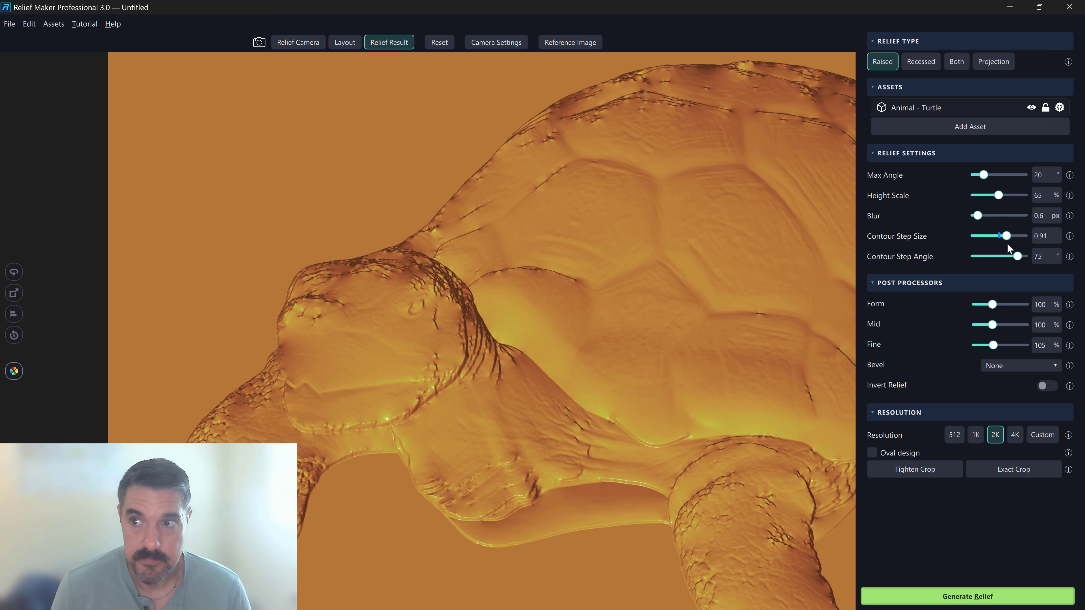
Step: Try Contour Step Angle at 22° and again at 75°, regenerating the relief for each value
left_click_drag(1017, 256, 982, 257)
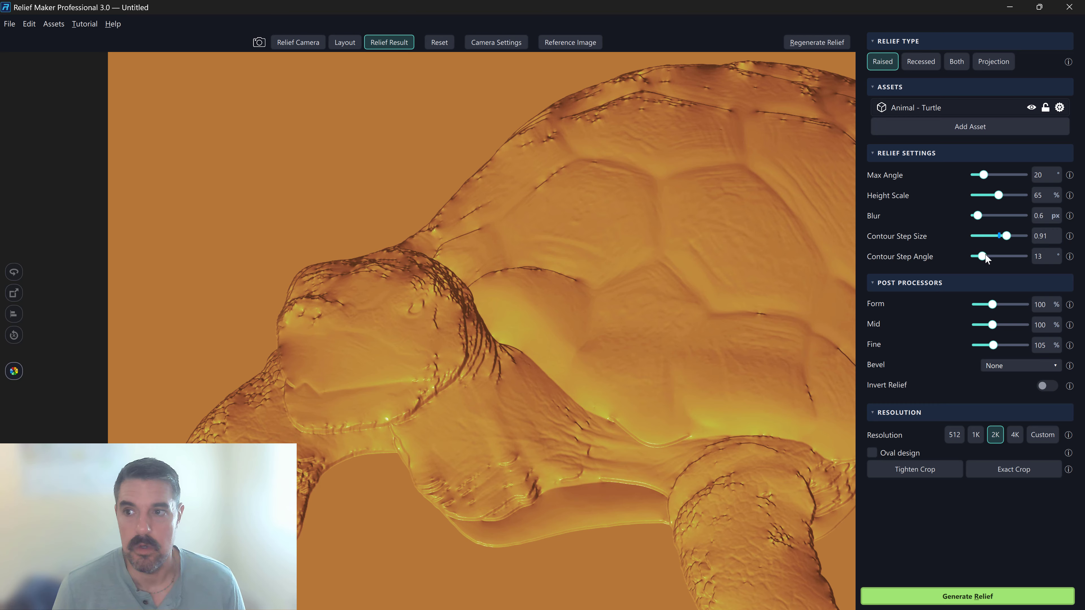
left_click_drag(985, 254, 991, 256)
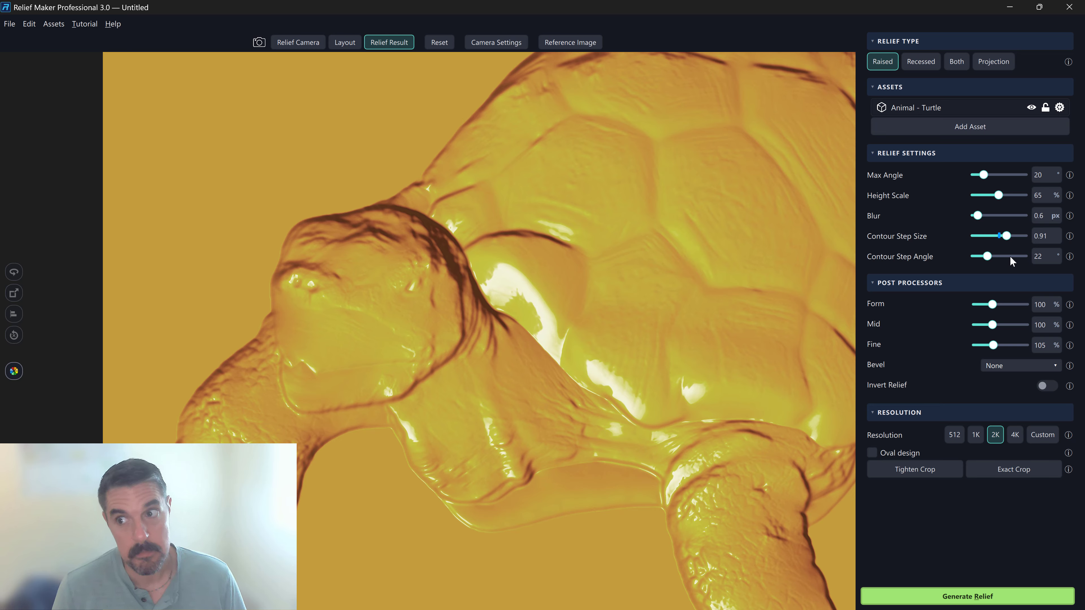
left_click_drag(985, 256, 1017, 257)
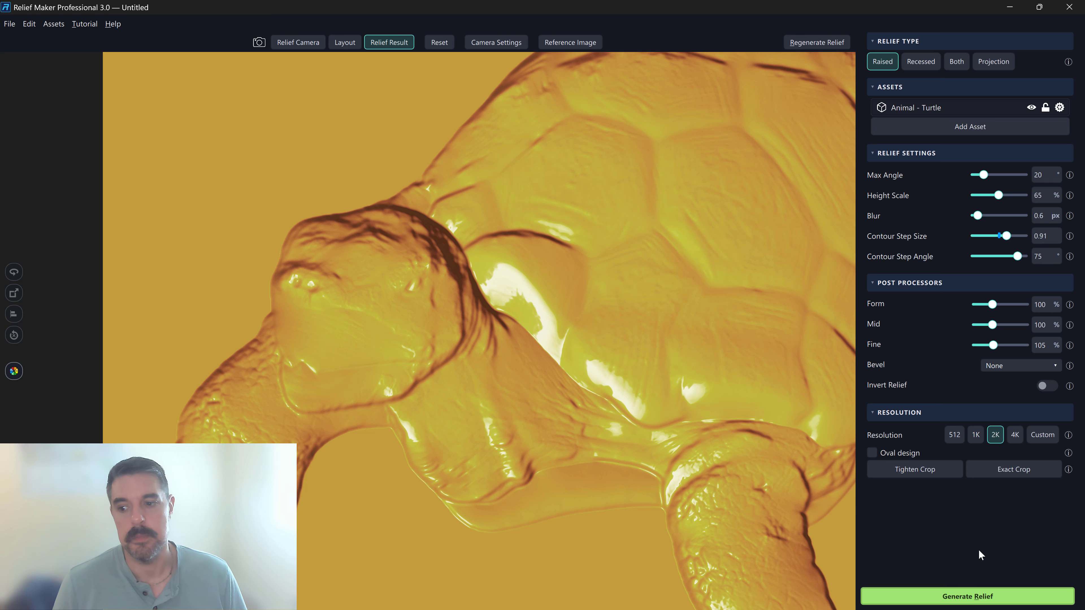
left_click(981, 597)
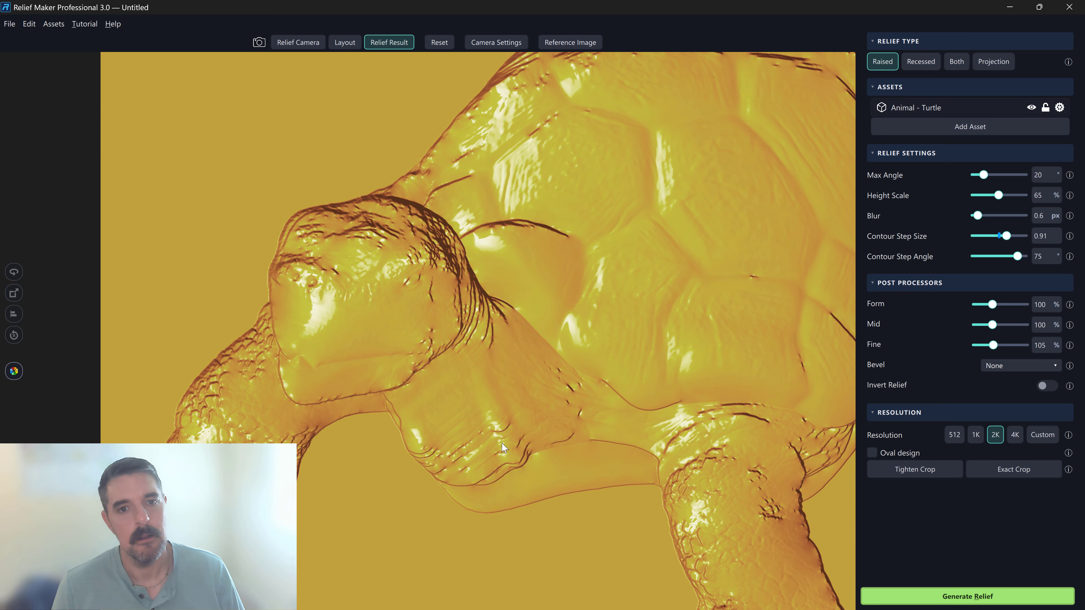
Step: Set Contour Step Size to 0, Max Angle to 35° and Blur to 0 px, and regenerate the relief
left_click(1044, 236)
type("0")
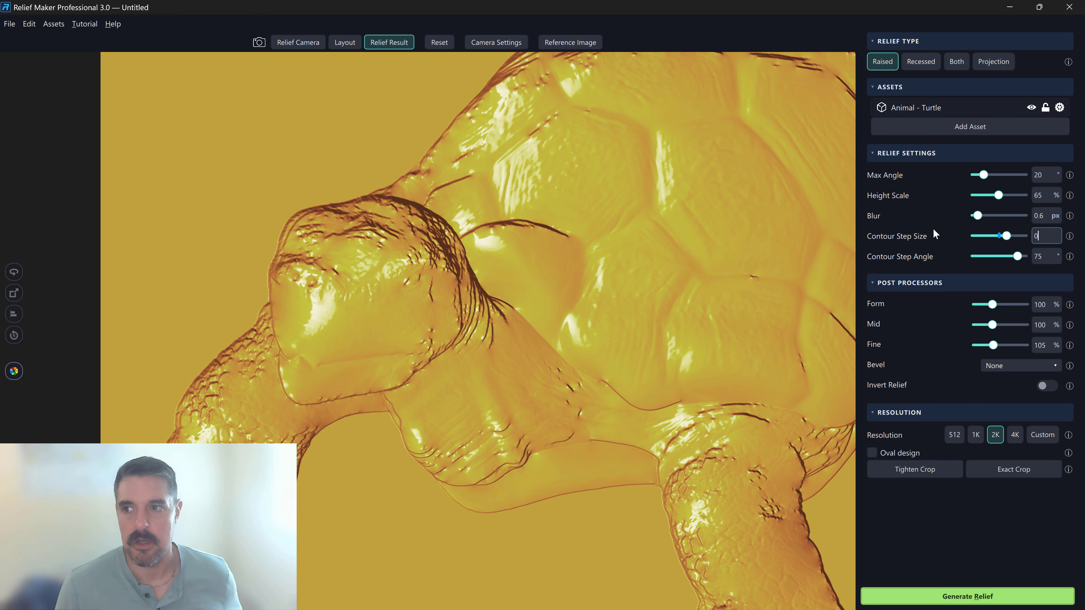
key("Return")
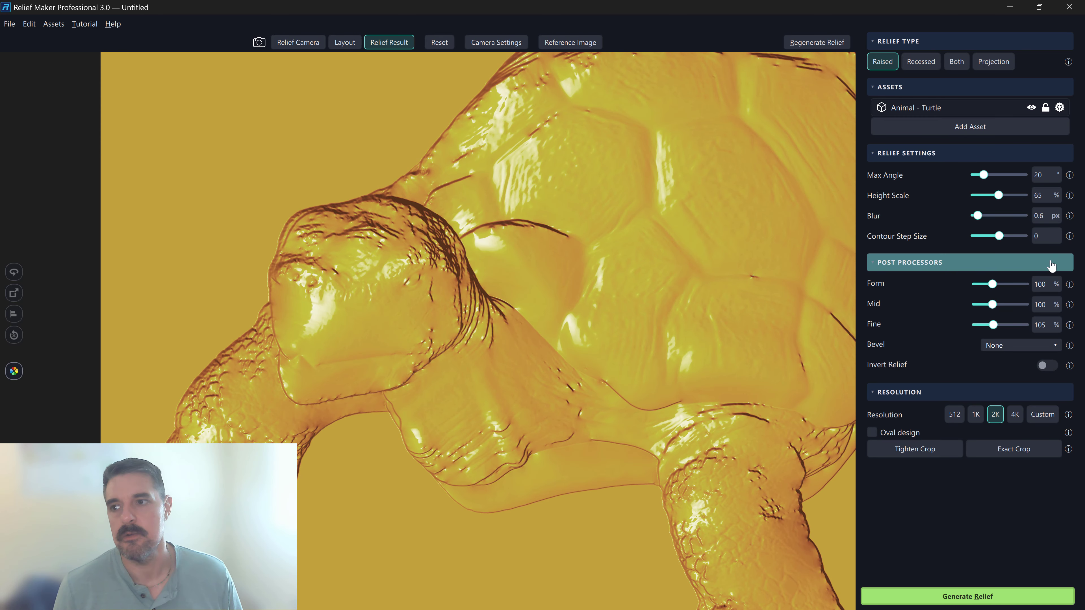
left_click(1042, 177)
type("35")
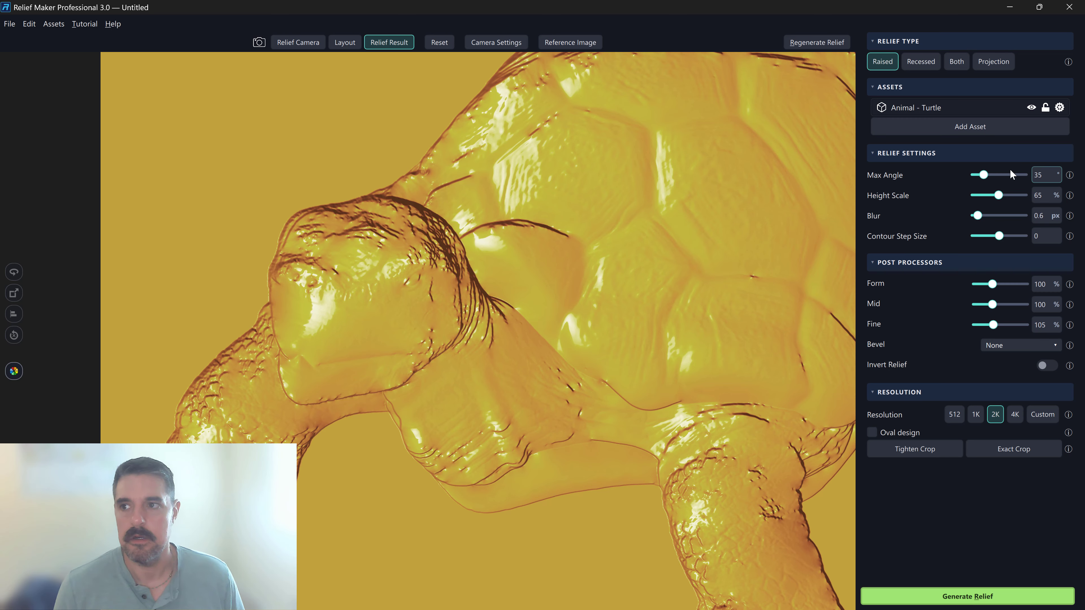
key("Tab")
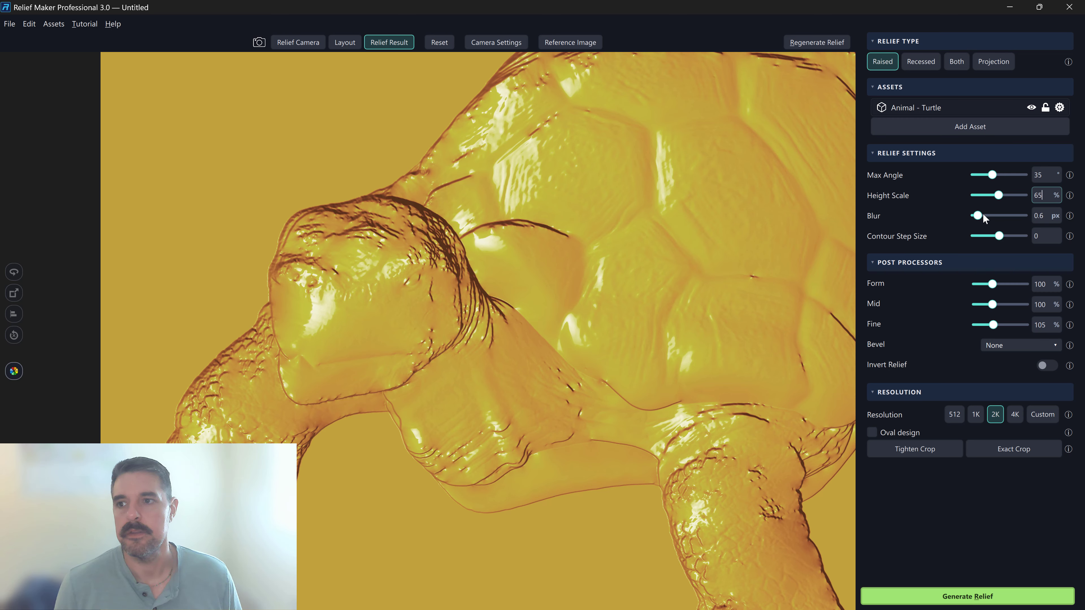
left_click_drag(978, 215, 973, 216)
left_click(982, 595)
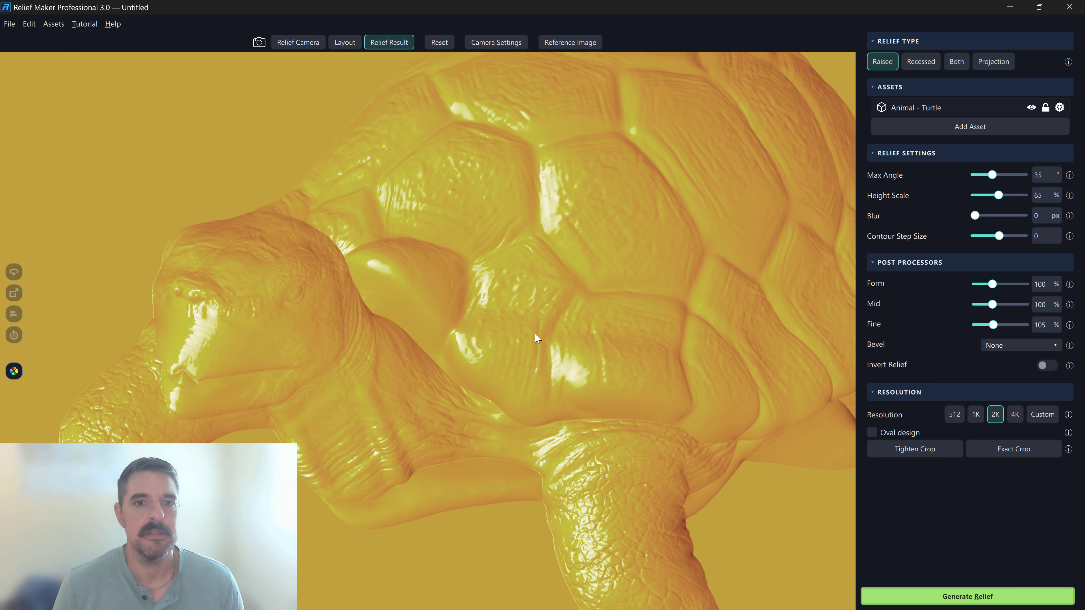
scroll(537, 338, "down", 3)
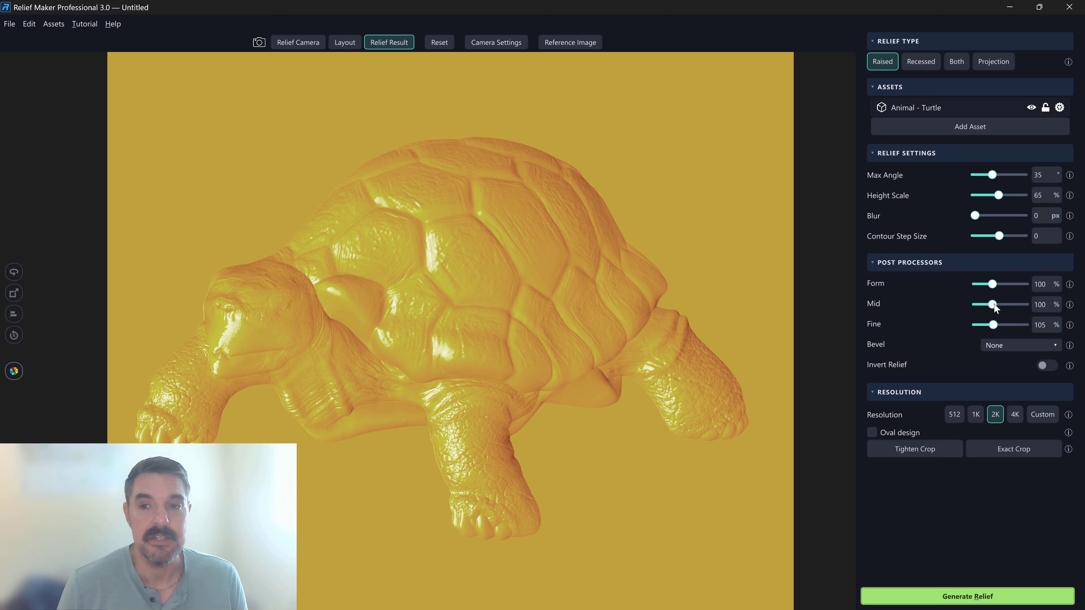
Step: Isolate the mid-level detail with Form and Fine at 0%, trying Mid at 147%, 244%, 7%, 300% and 102%
left_click_drag(994, 306, 976, 325)
left_click_drag(992, 284, 993, 284)
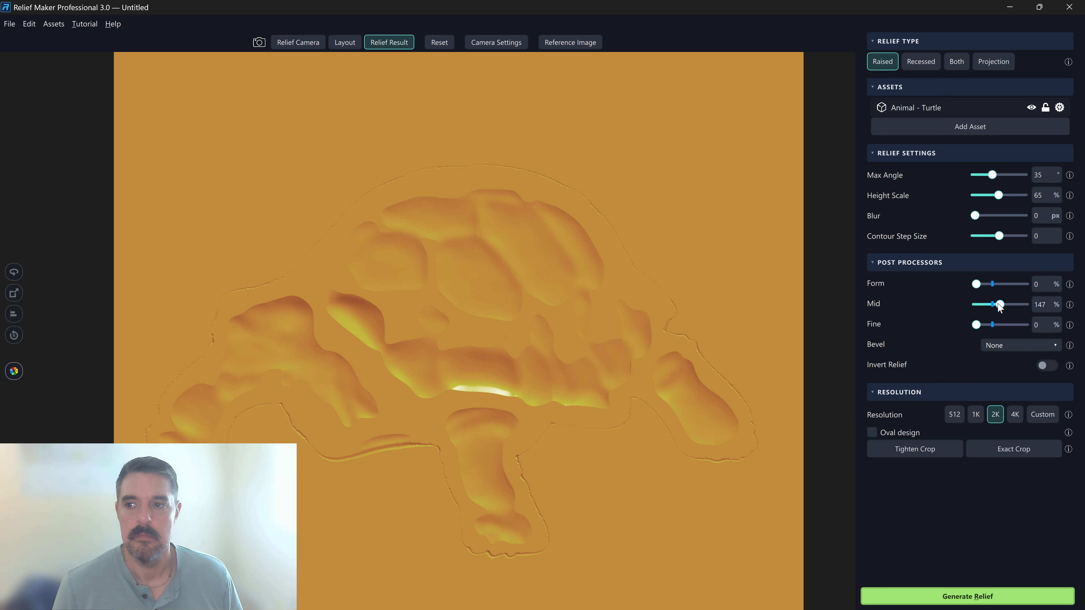
left_click(1016, 305)
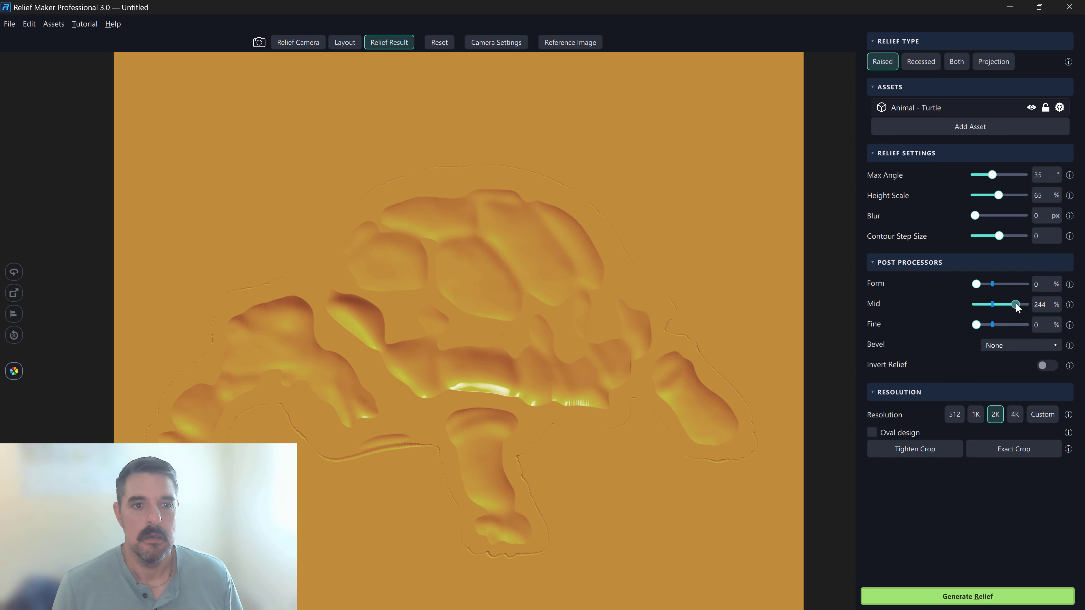
left_click(974, 305)
left_click(1007, 304)
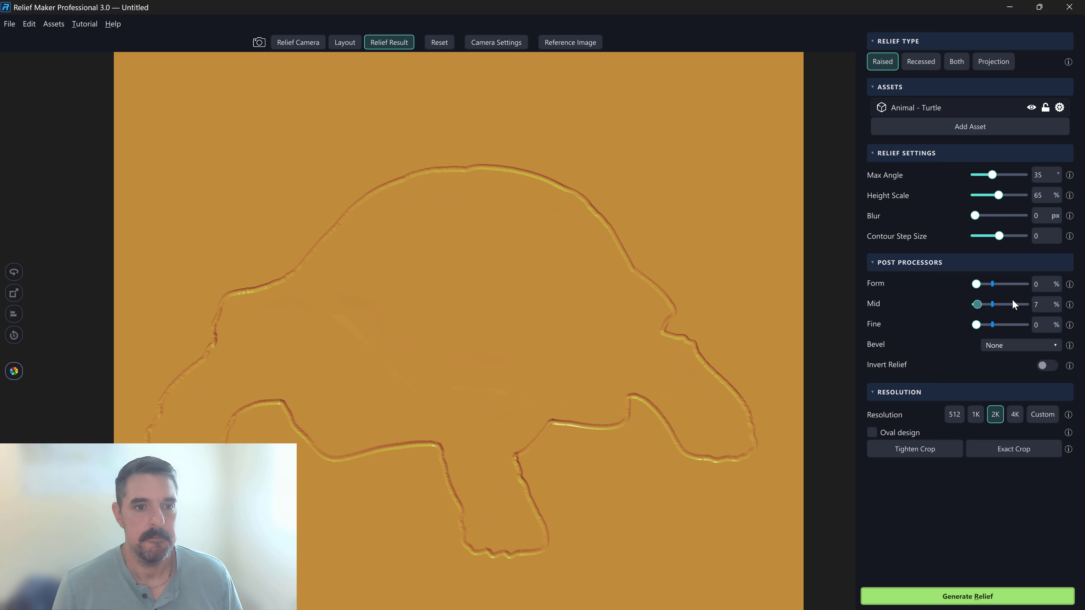
left_click(1025, 298)
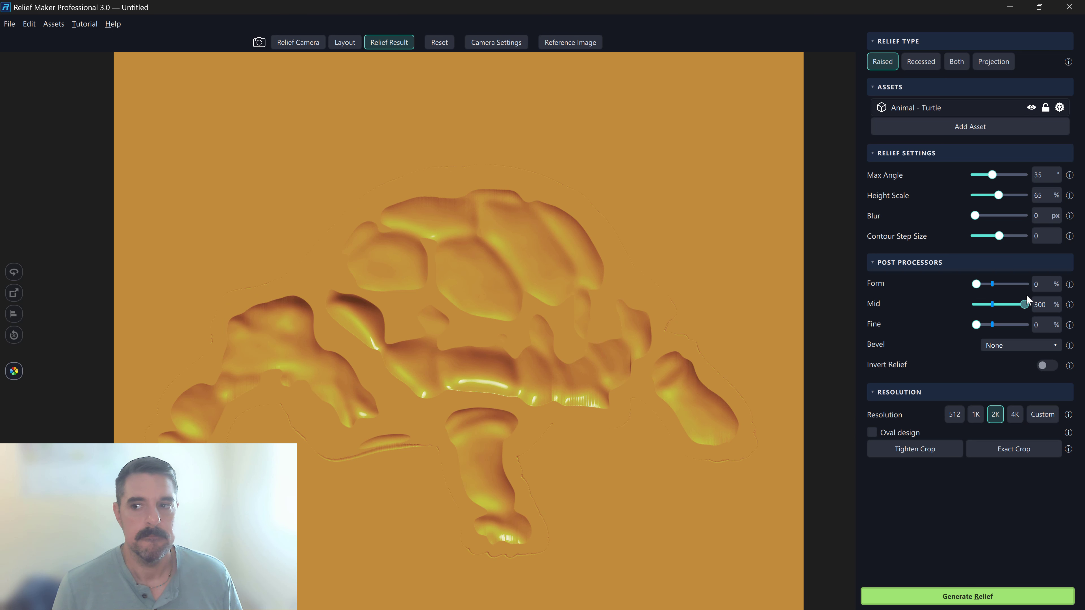
left_click(992, 303)
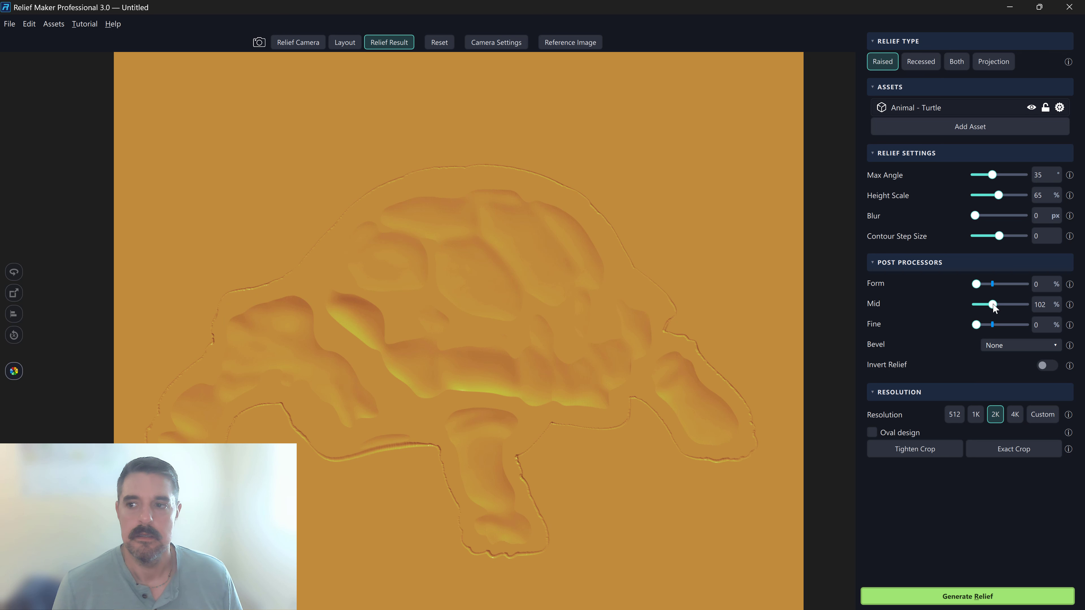
Step: Set Mid to 0% and try the Fine detail alone at 163% and 300%
left_click(974, 304)
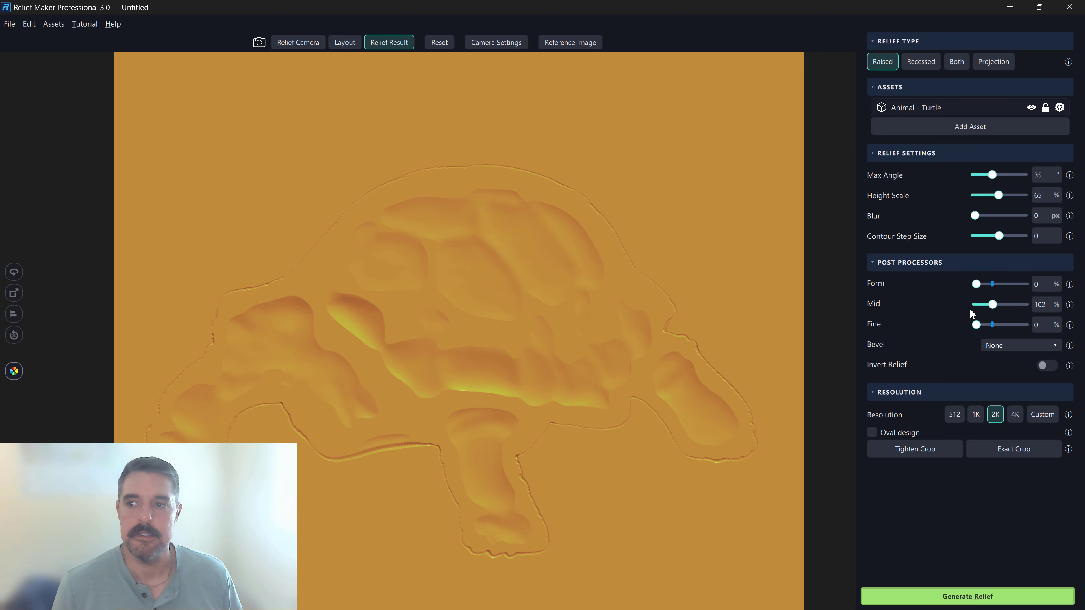
left_click(1003, 326)
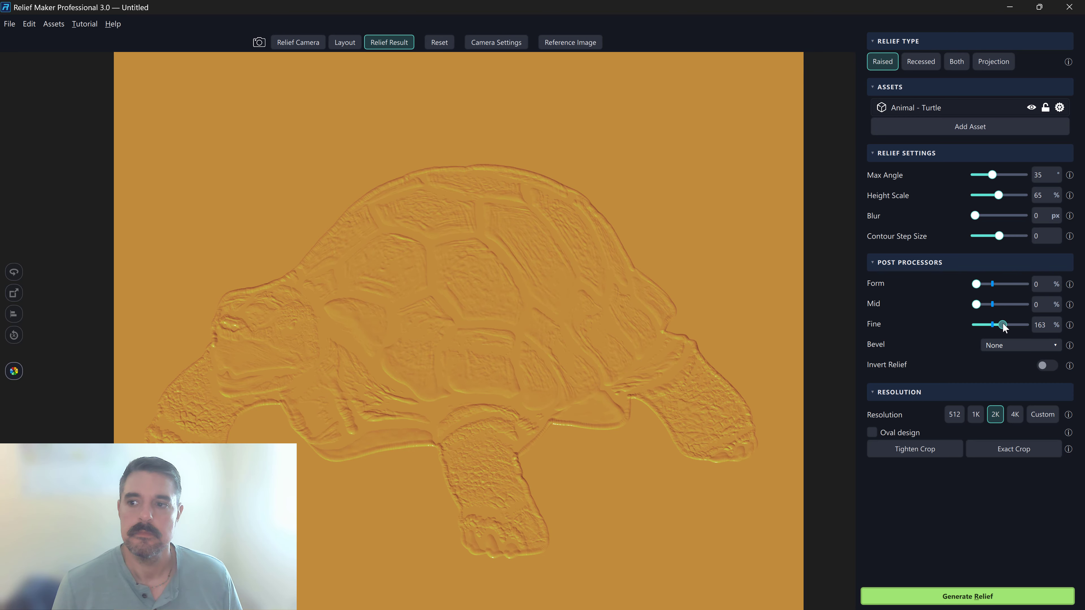
left_click(1032, 325)
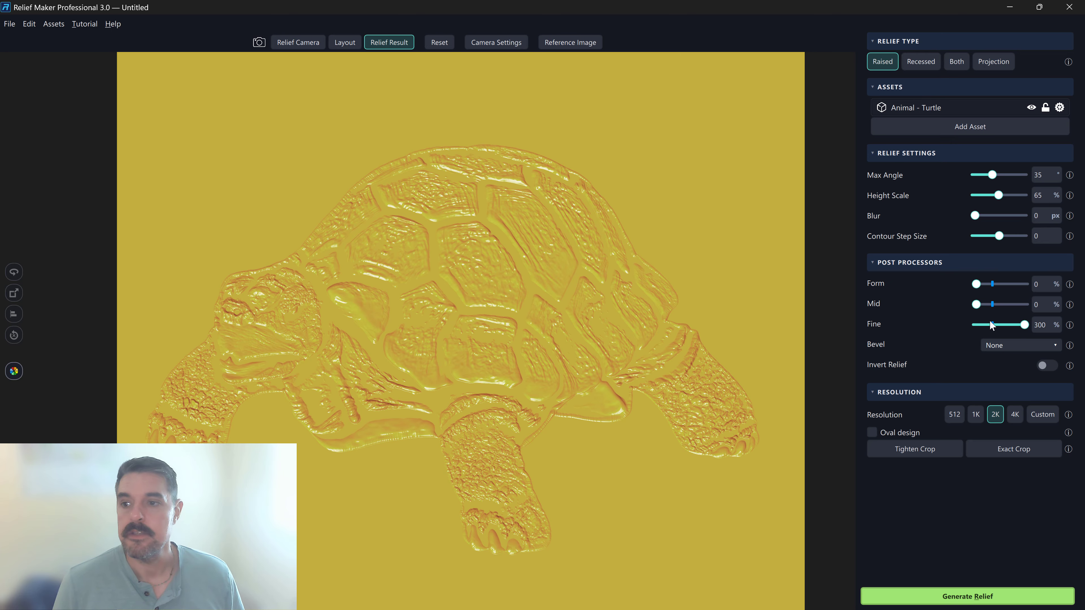
Step: Set Fine to 98%, Mid to 100% and Form to 102%, and inspect the recombined turtle relief
left_click(993, 303)
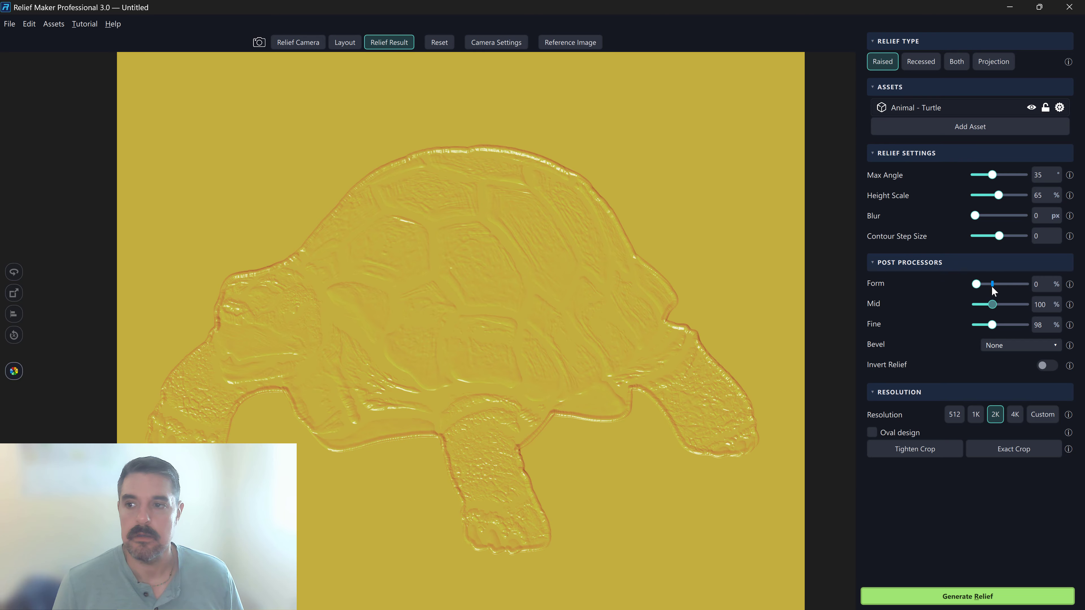
left_click(992, 284)
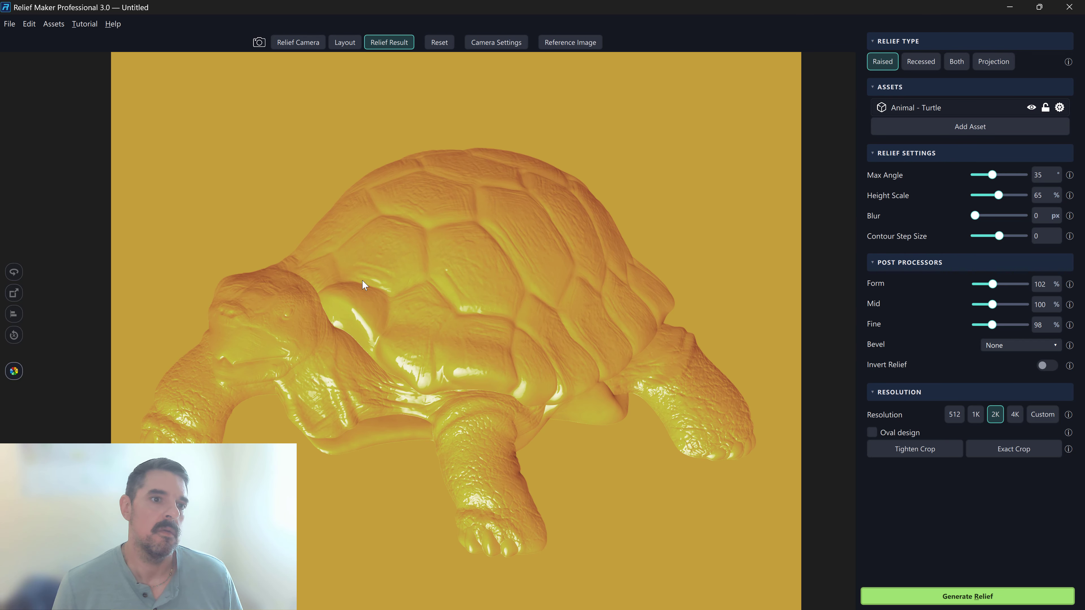
left_click_drag(288, 200, 362, 151)
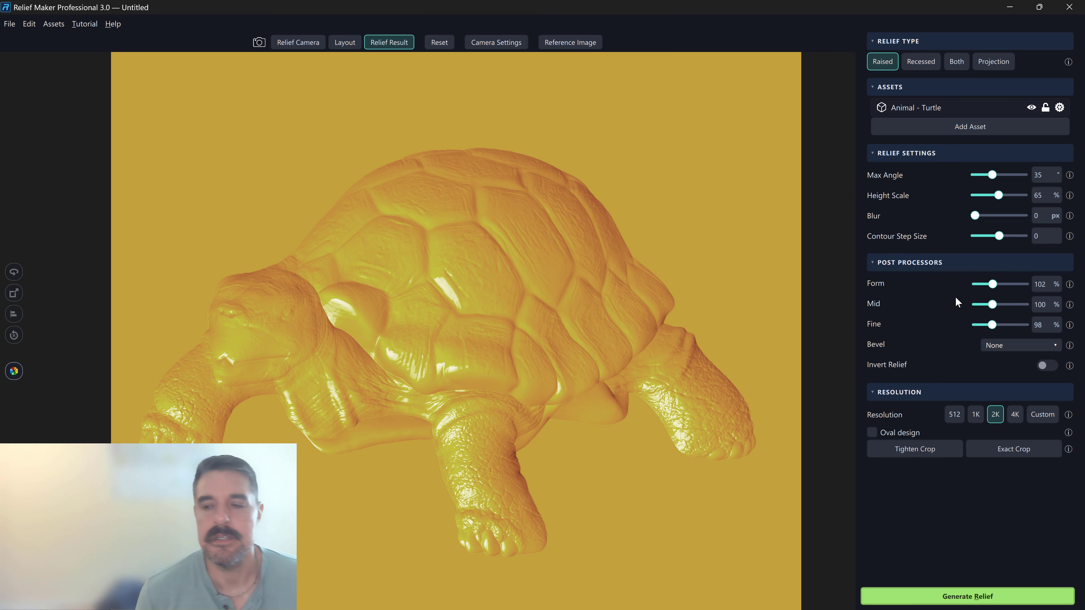
Step: Set Fine to 275% and inspect the skin and shell texture under changing light
left_click_drag(989, 325, 1020, 326)
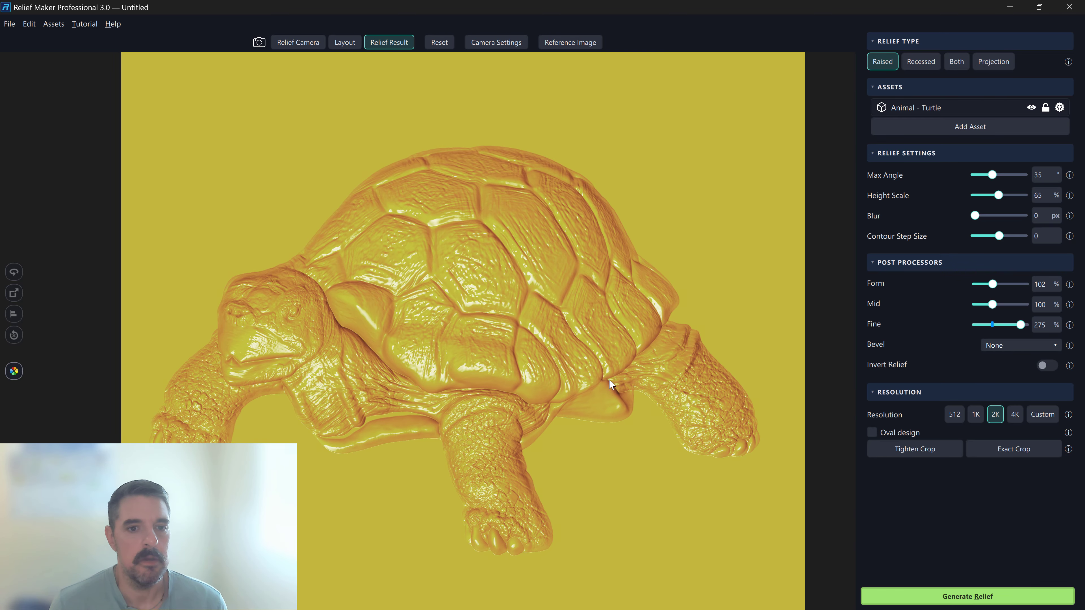
mouse_move(609, 379)
left_mouse_down()
mouse_move(621, 392)
mouse_move(601, 383)
left_mouse_up()
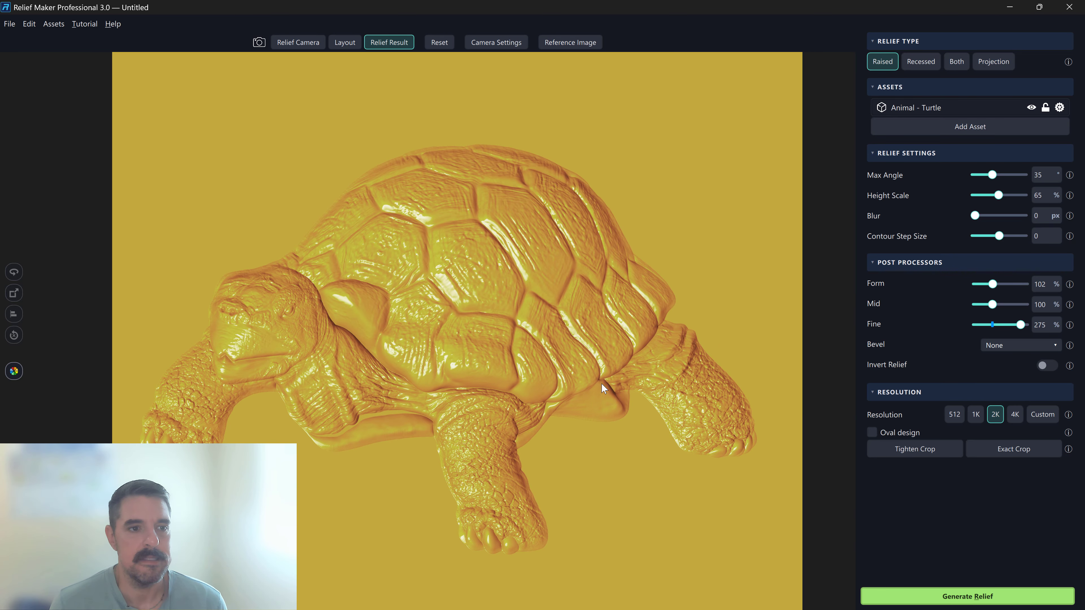
left_click_drag(532, 299, 461, 405)
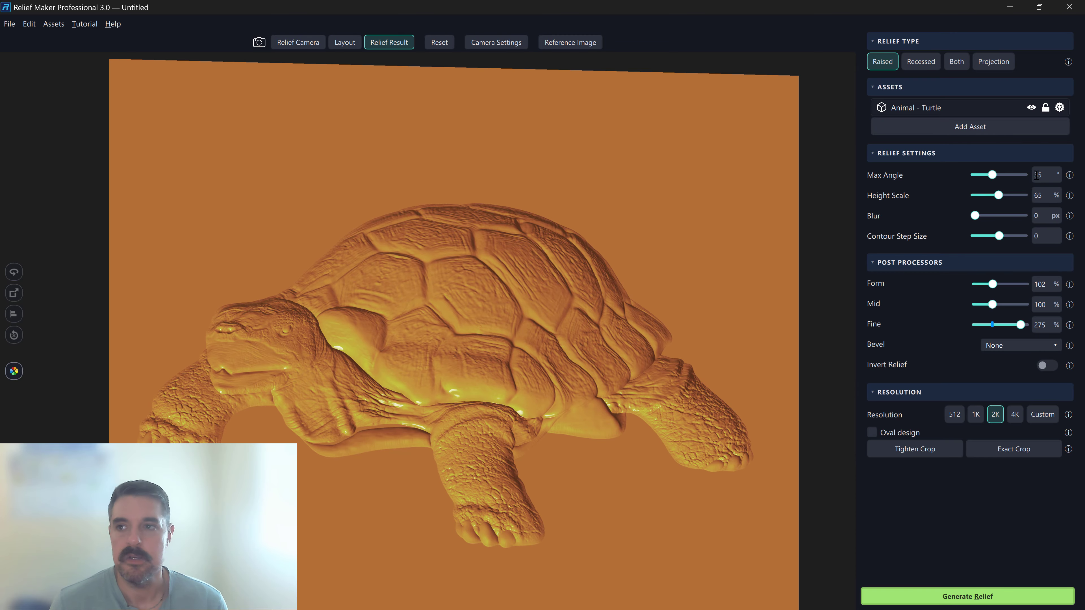
Step: Regenerate the relief with Max Angle at 20°, and set Fine to 300% and Mid to 0%
left_click_drag(993, 176, 985, 177)
left_click(981, 596)
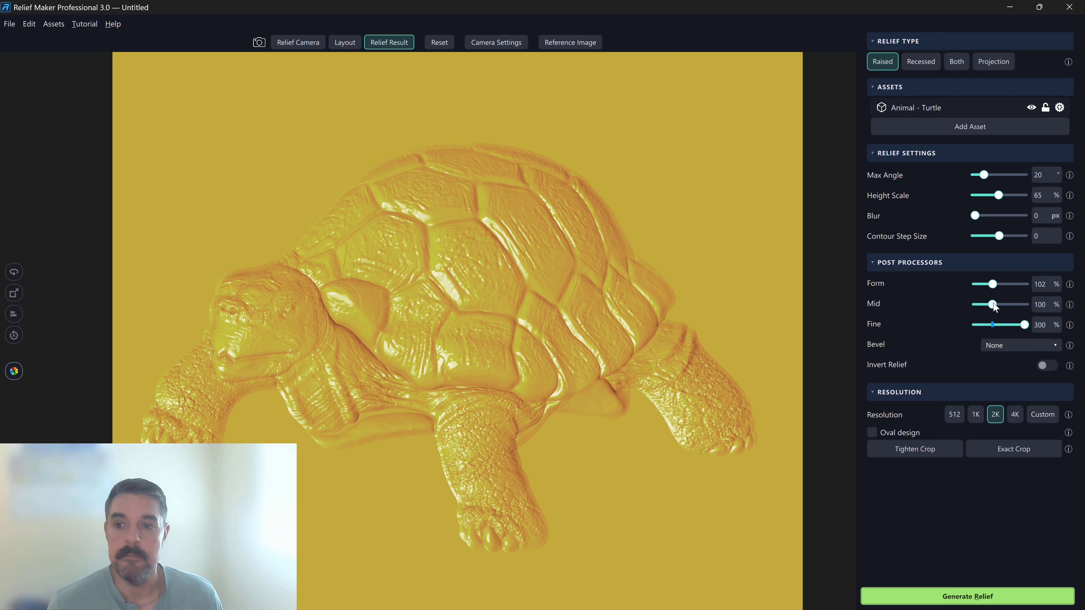
left_click_drag(964, 303, 964, 303)
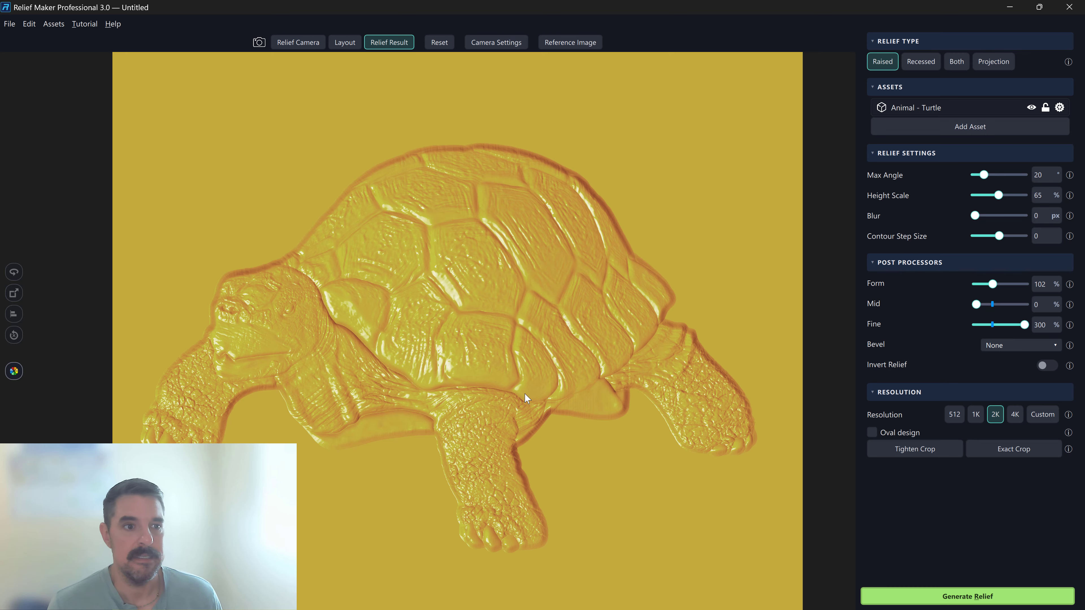
mouse_move(534, 380)
left_mouse_down()
mouse_move(549, 372)
mouse_move(539, 220)
mouse_move(504, 307)
mouse_move(510, 297)
left_mouse_up()
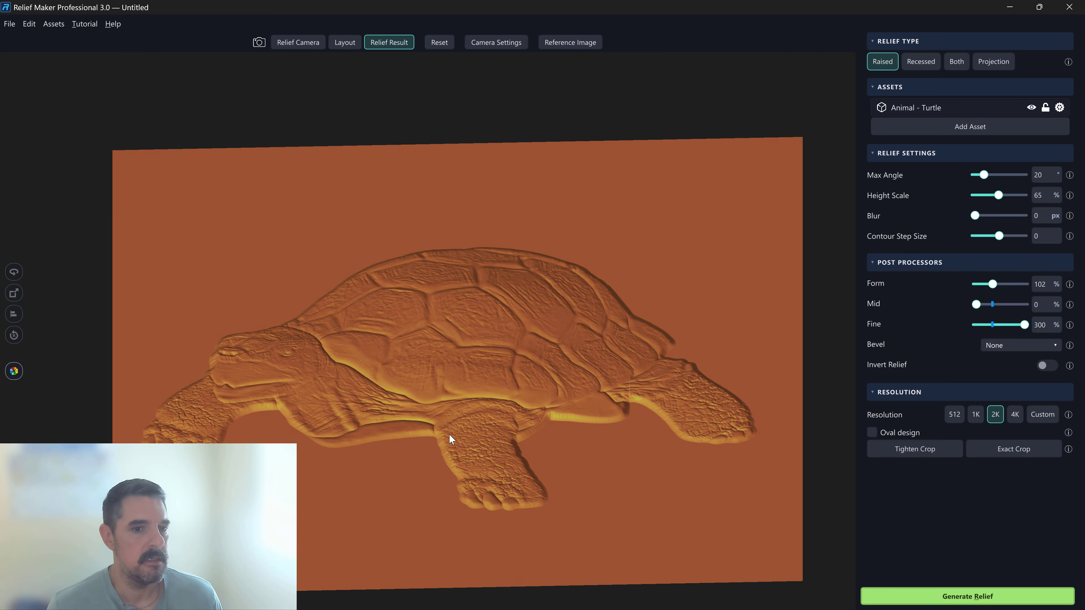